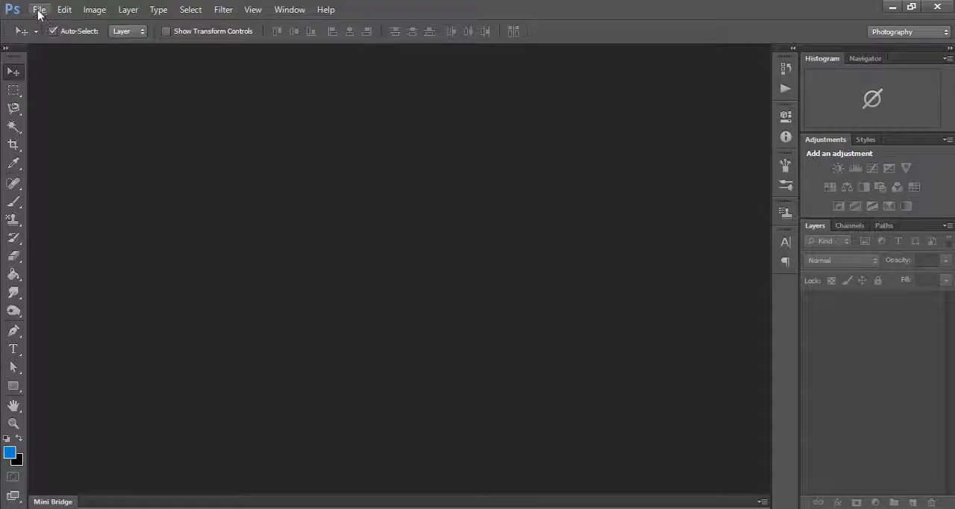
- Start a new document and set its size to 8 by 11 inches at a resolution of 300 pixels/inch
{"action": "left_click", "coordinate": [38, 10]}
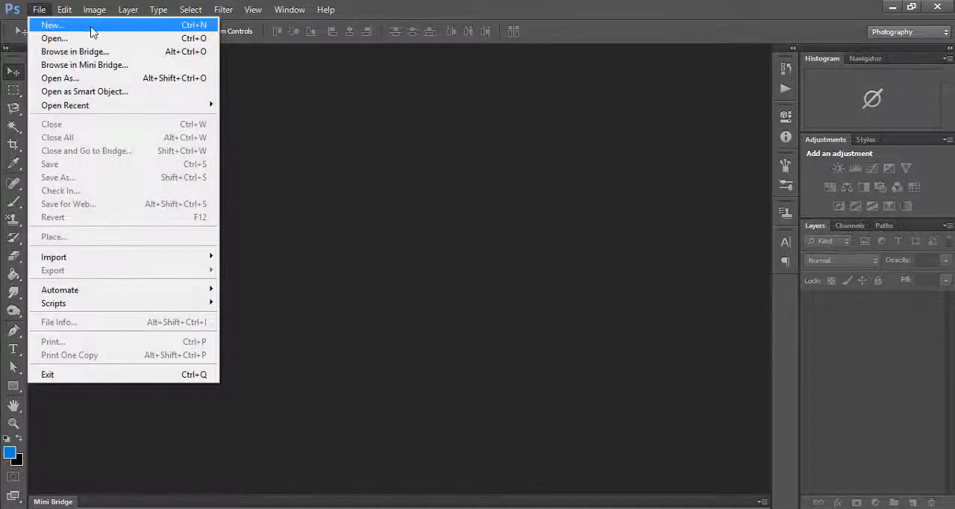
{"action": "left_click", "coordinate": [199, 28]}
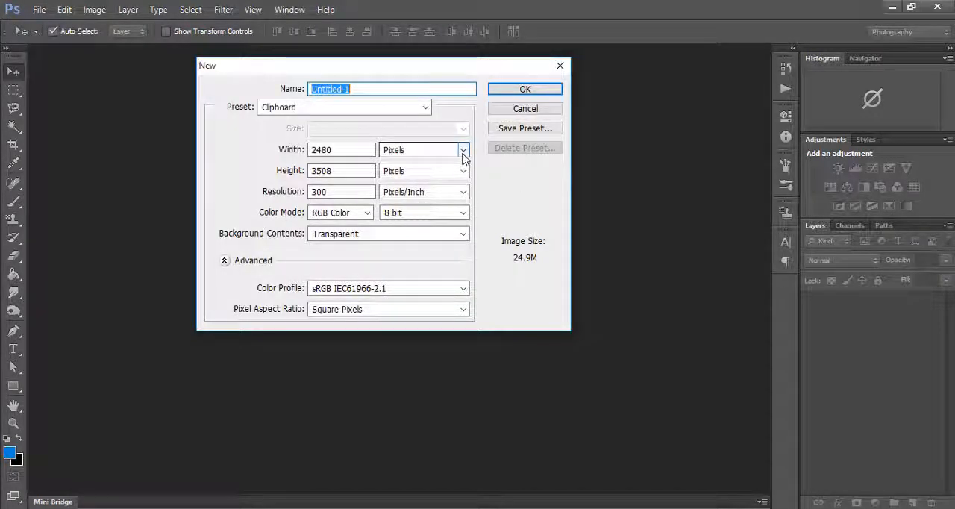
{"action": "left_click", "coordinate": [462, 151]}
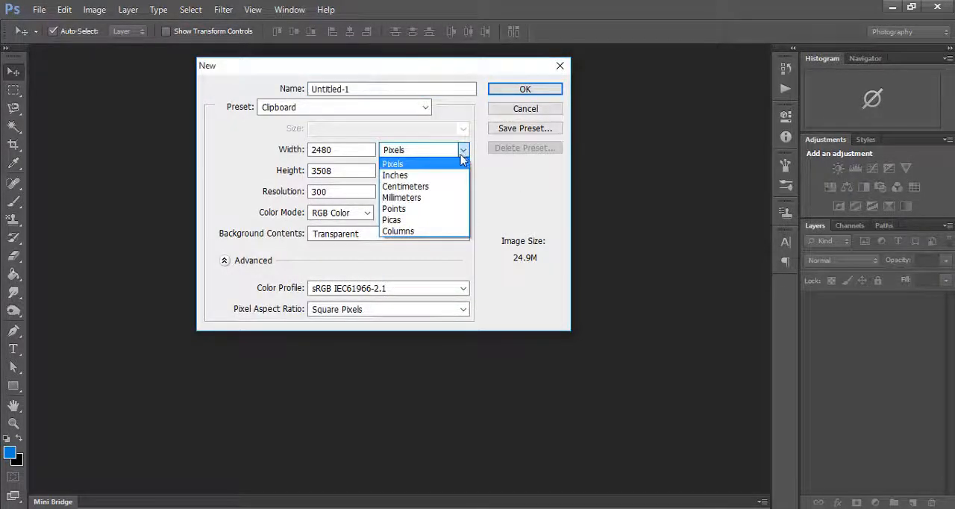
{"action": "left_click", "coordinate": [407, 176]}
{"action": "key", "text": "shift+Tab"}
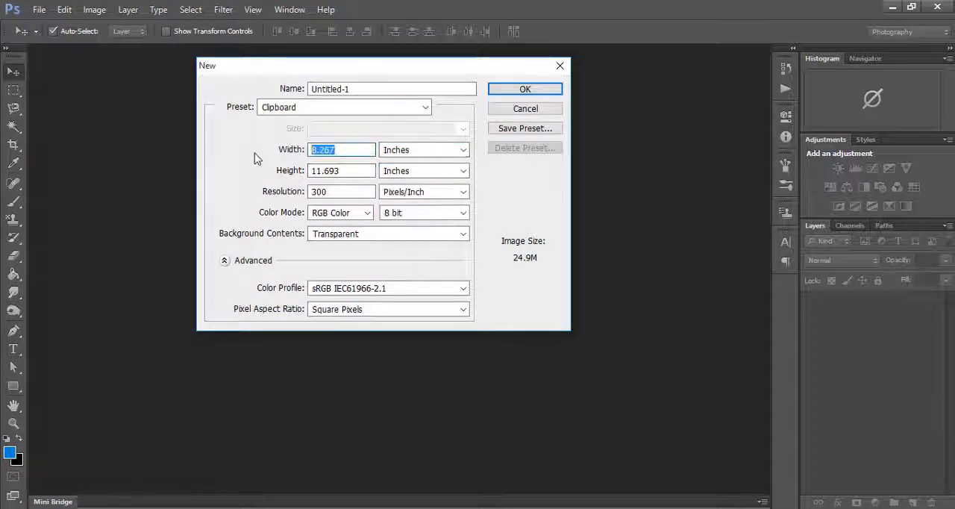
{"action": "type", "text": "8"}
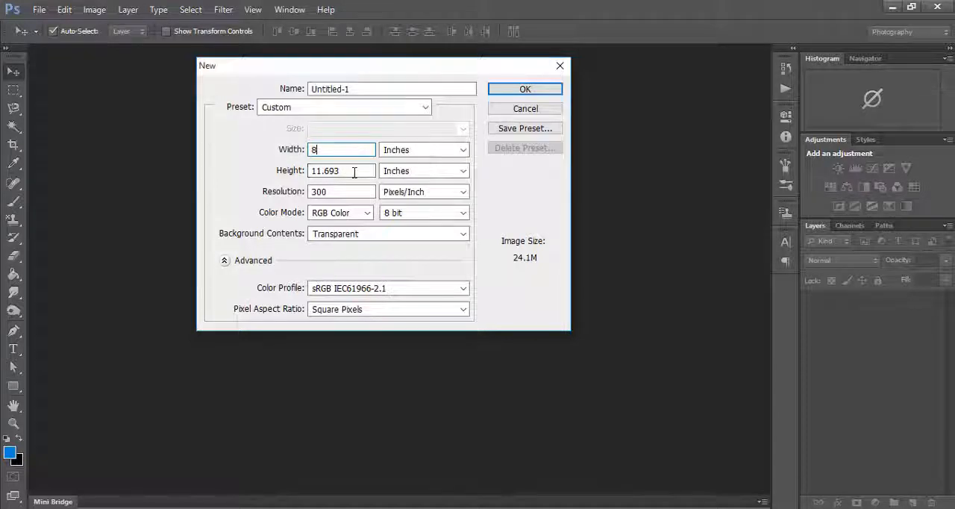
{"action": "key", "text": "Tab"}
{"action": "type", "text": "1"}
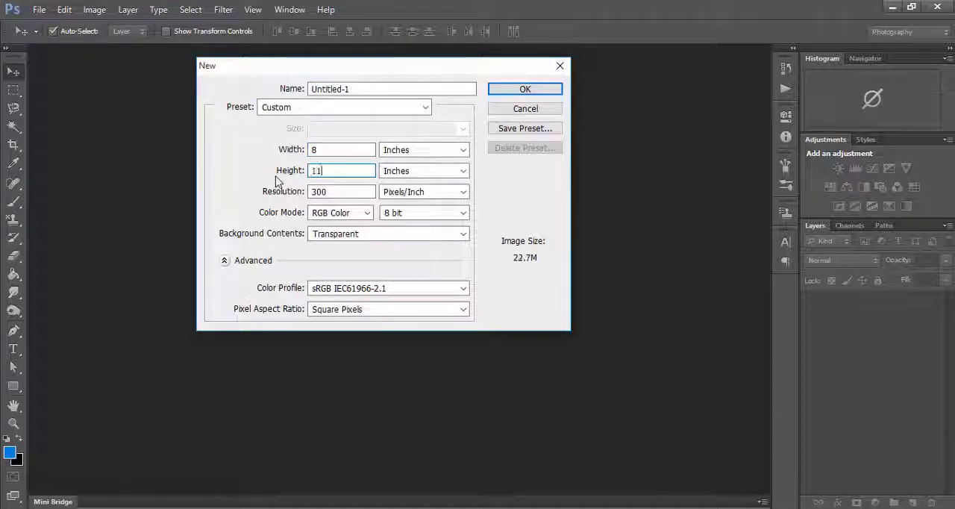
{"action": "key", "text": "Tab"}
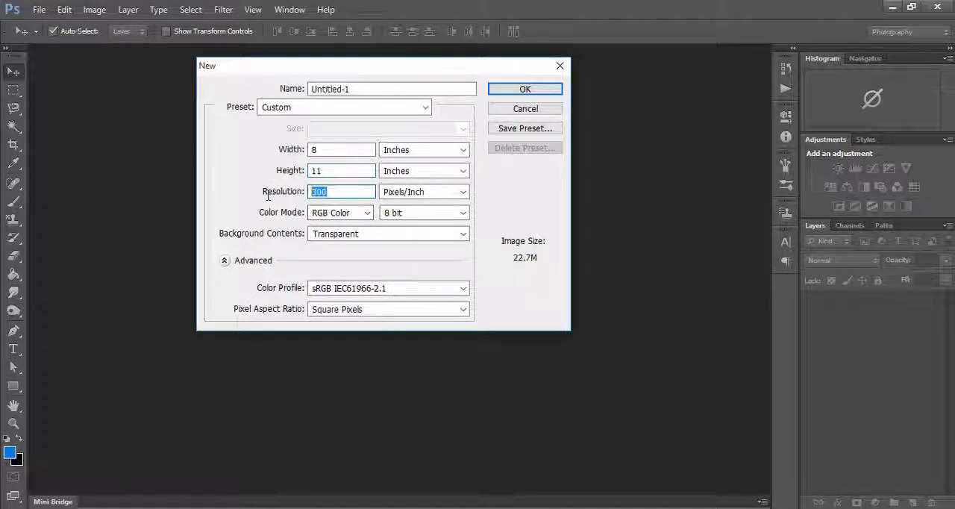
{"action": "type", "text": "30"}
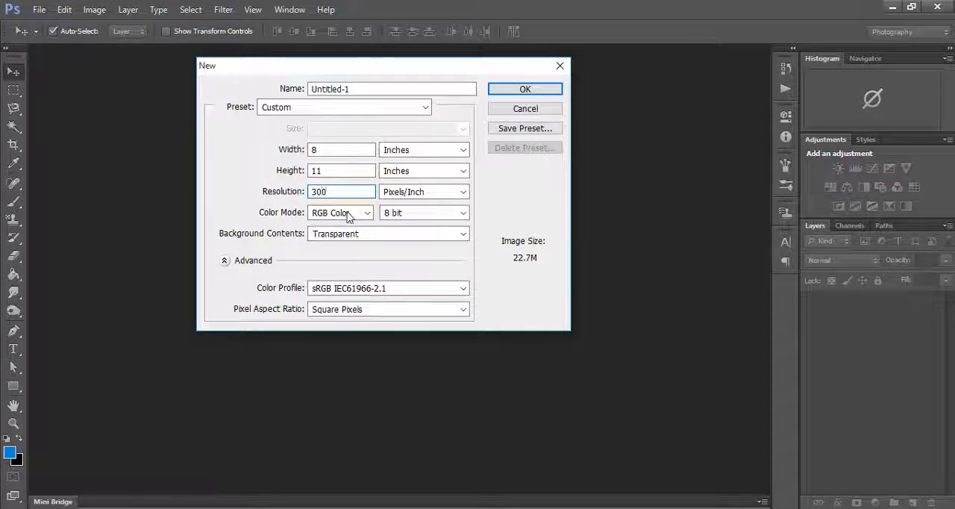
- Create the document with RGB Color mode and Transparent background contents, naming it "flyer mockup design"
{"action": "left_click", "coordinate": [345, 215]}
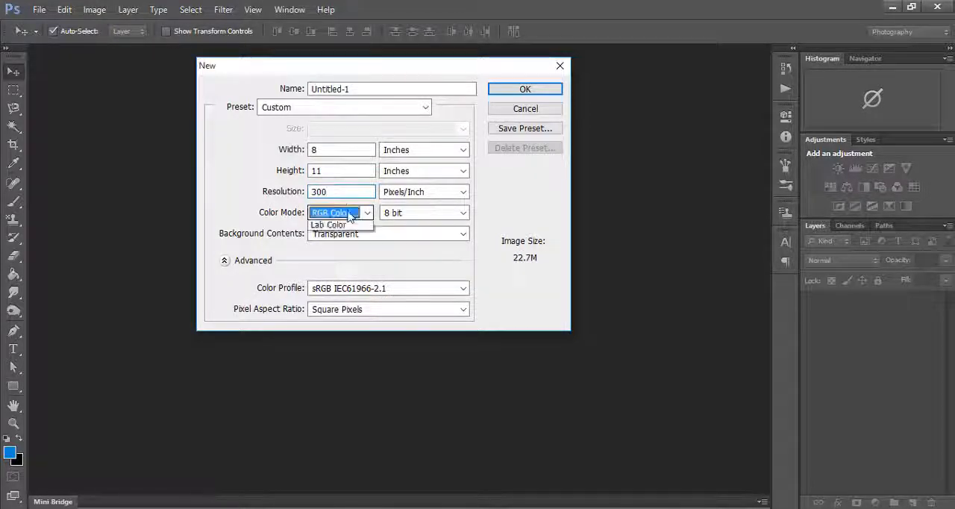
{"action": "left_click", "coordinate": [329, 214]}
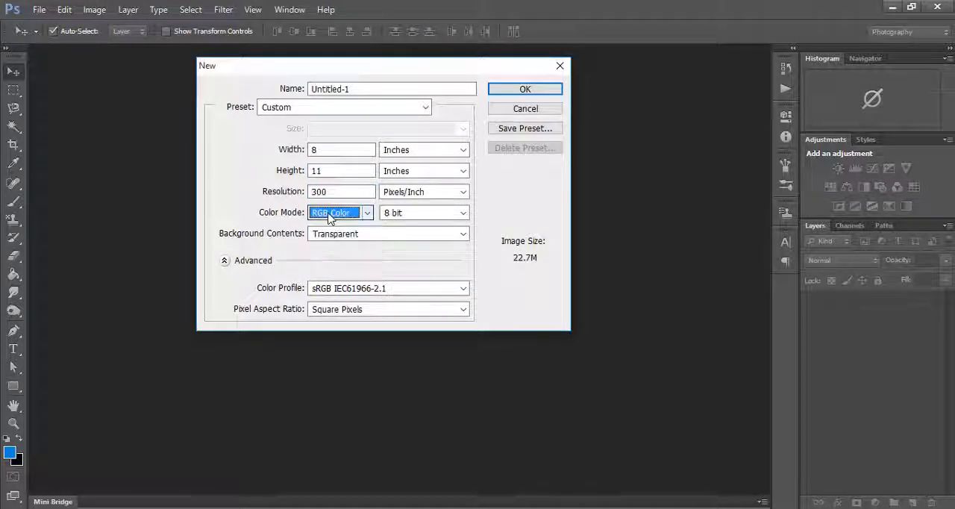
{"action": "left_click", "coordinate": [381, 236]}
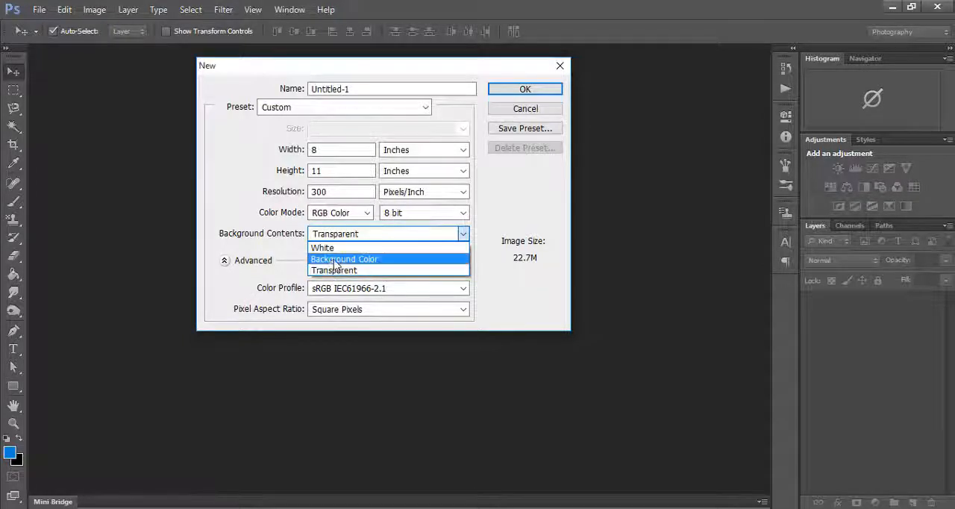
{"action": "left_click", "coordinate": [336, 271]}
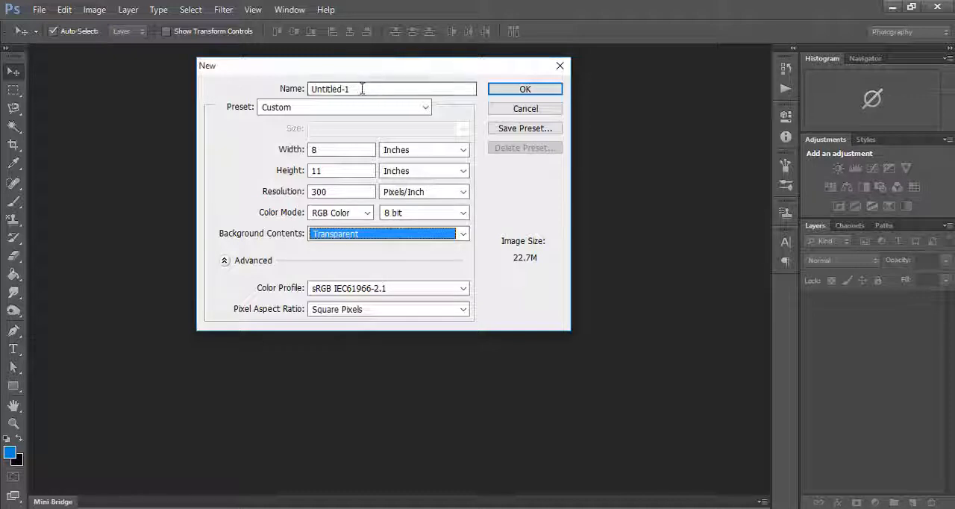
{"action": "left_click_drag", "start_coordinate": [358, 88], "coordinate": [278, 90]}
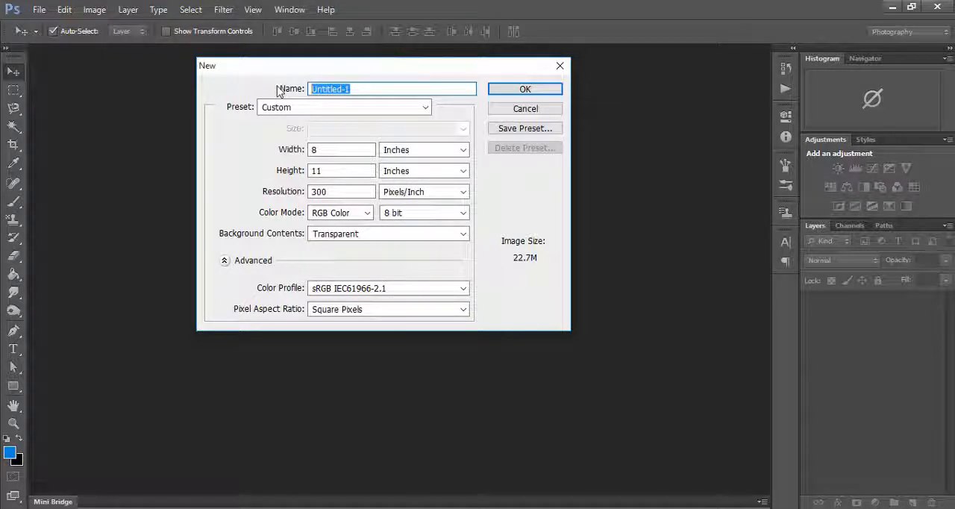
{"action": "type", "text": "f"}
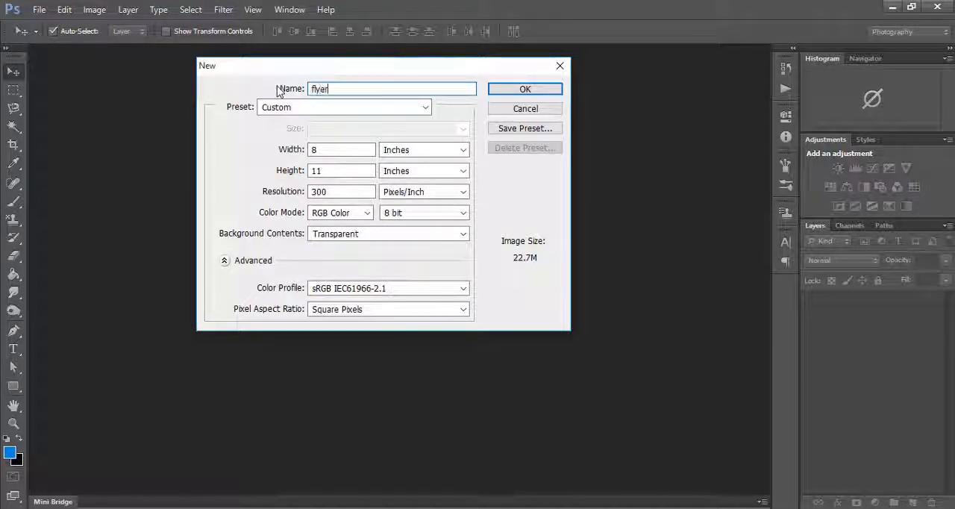
{"action": "type", "text": "lyer mo"}
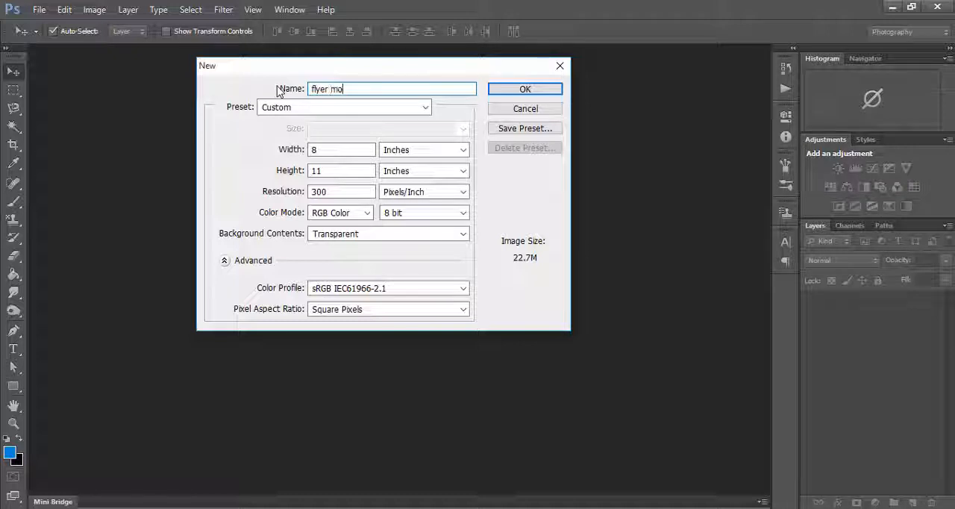
{"action": "type", "text": "ckup design"}
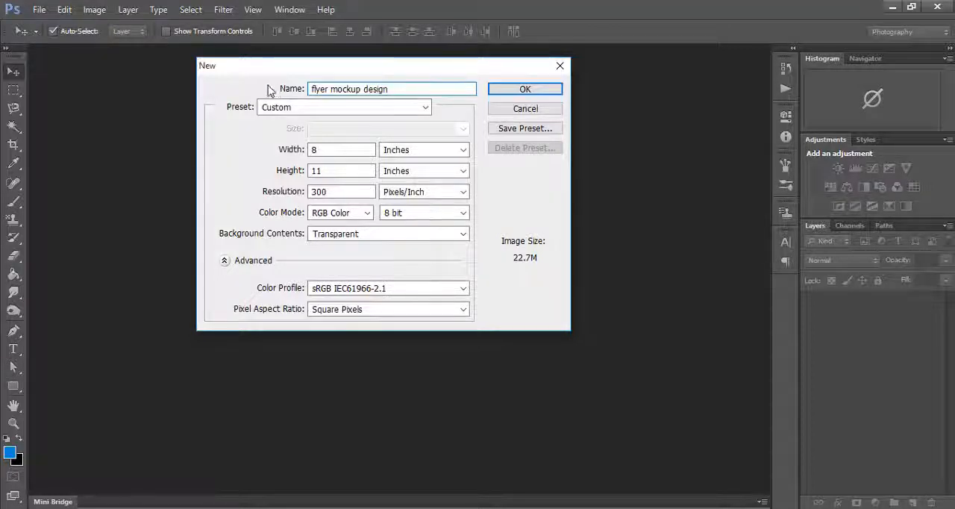
{"action": "left_click", "coordinate": [514, 90]}
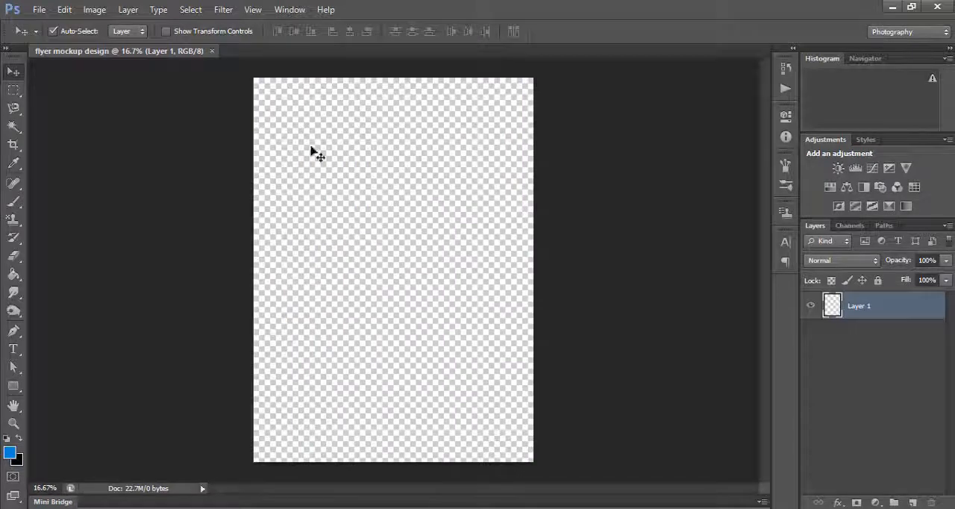
- Add a new layer above Layer 1 and fill it with the blue foreground color 0b8ad1
{"action": "scroll", "coordinate": [371, 268], "scroll_direction": "down", "scroll_amount": 2}
{"action": "scroll", "coordinate": [371, 268], "scroll_direction": "up", "scroll_amount": 1}
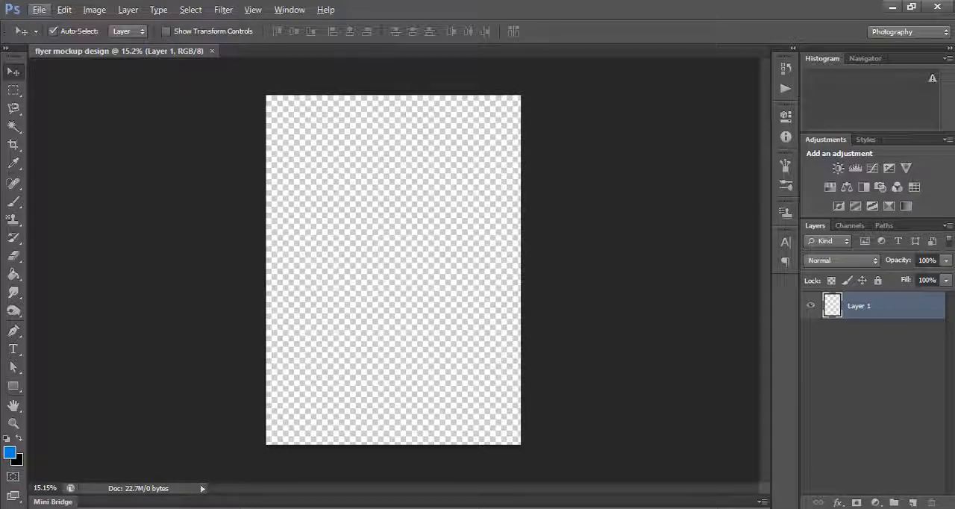
{"action": "left_click", "coordinate": [913, 503]}
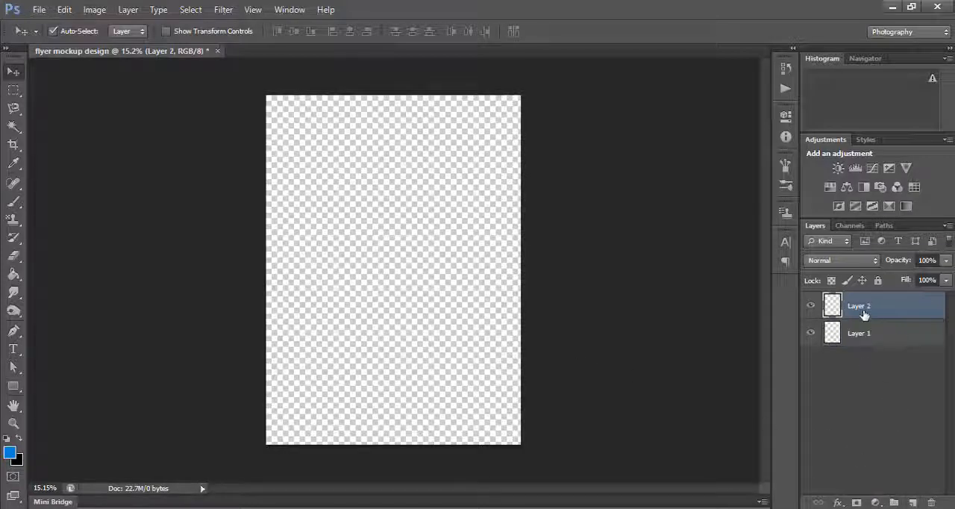
{"action": "left_click", "coordinate": [11, 450]}
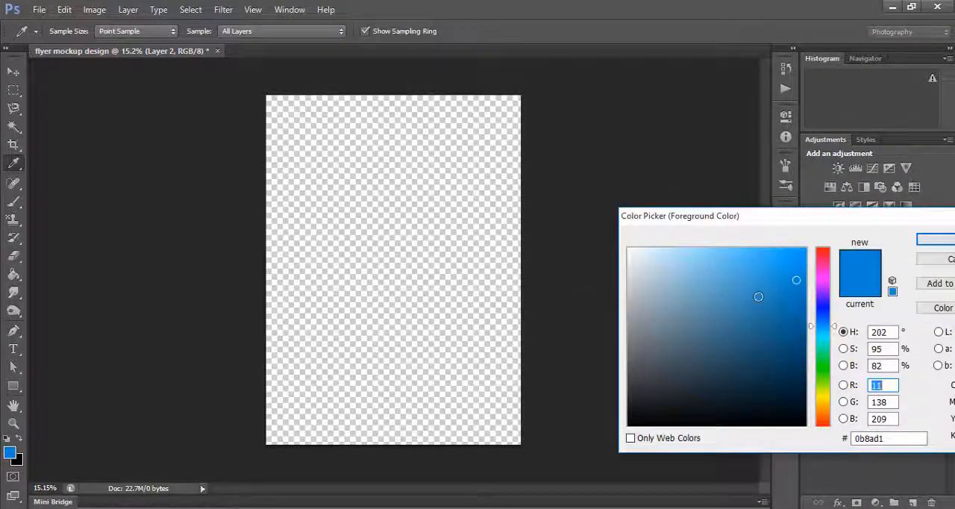
{"action": "left_click", "coordinate": [933, 238]}
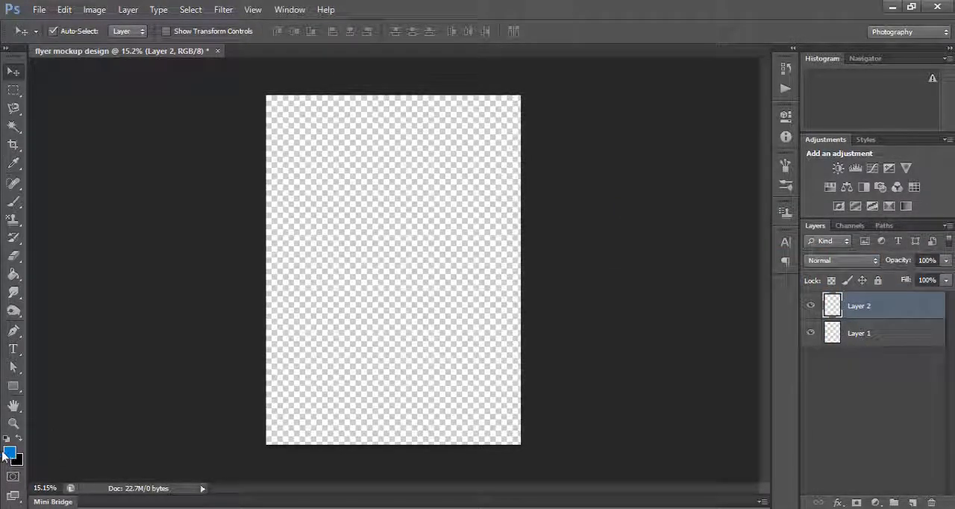
{"action": "left_click", "coordinate": [384, 286]}
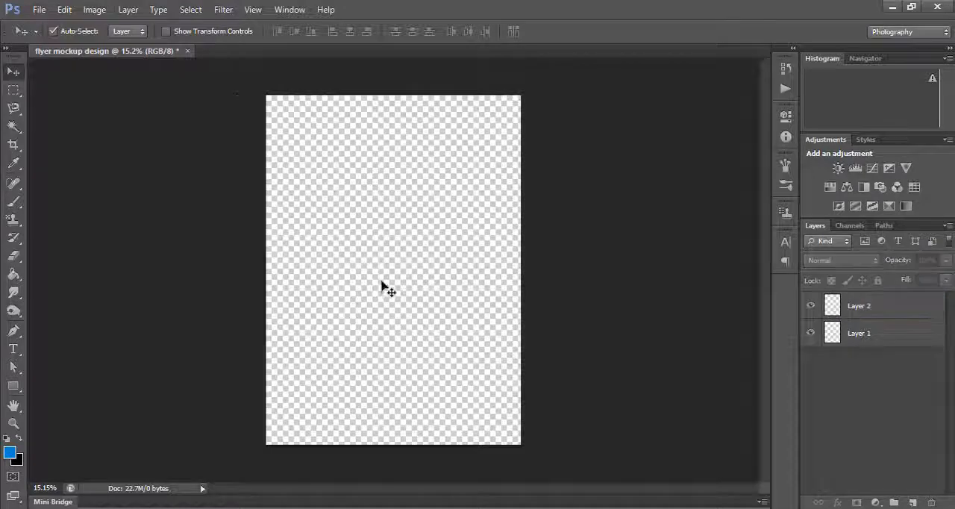
{"action": "left_click", "coordinate": [854, 308]}
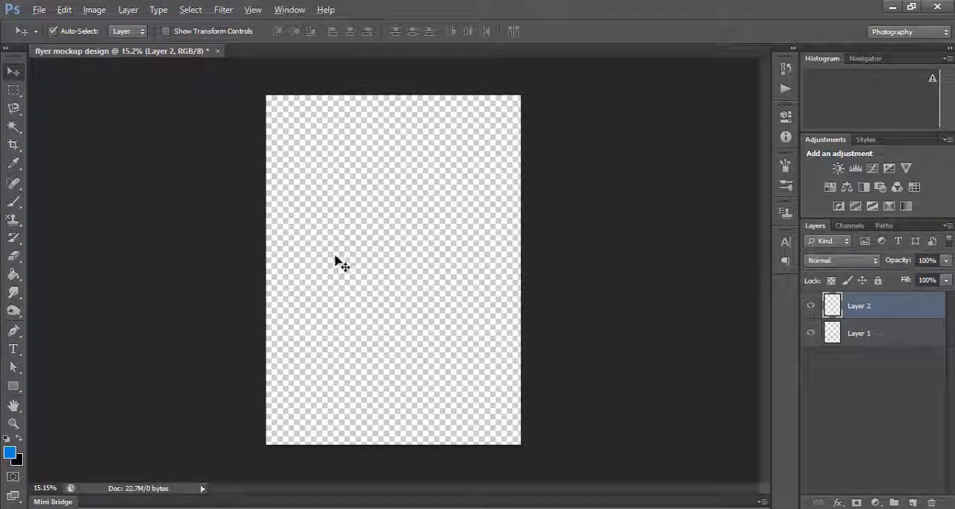
{"action": "key", "text": "alt+BackSpace"}
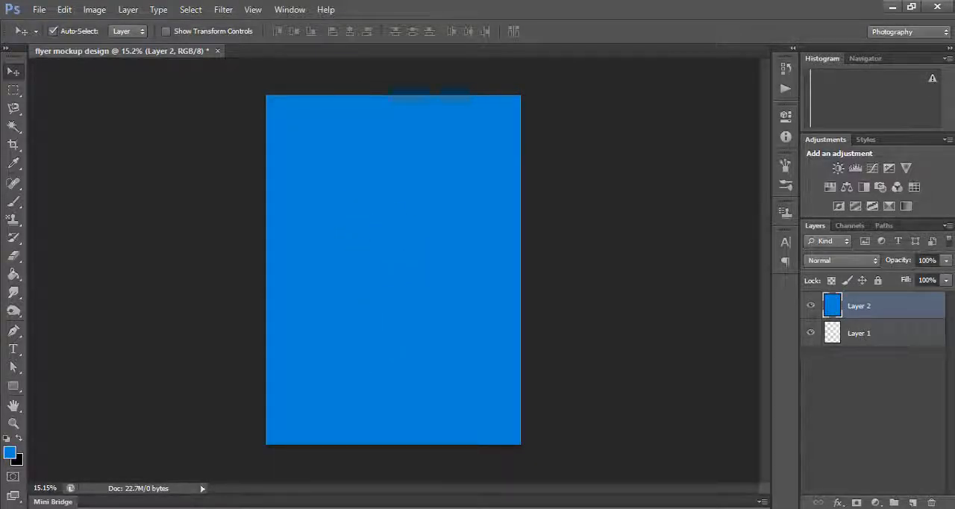
- Merge Layer 1 and the blue Layer 2 into a single layer
{"action": "left_click", "coordinate": [890, 333]}
{"action": "left_click", "coordinate": [889, 311]}
{"action": "left_click", "coordinate": [880, 340], "text": "shift"}
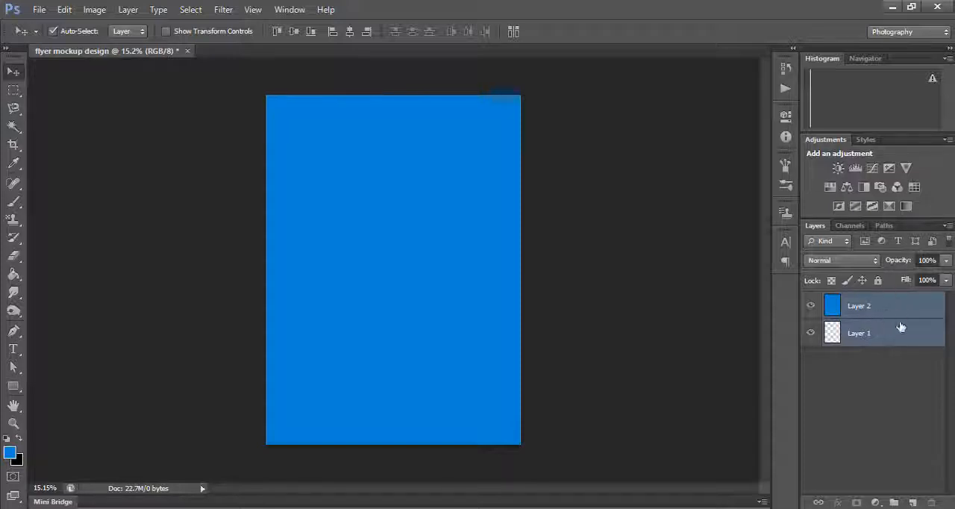
{"action": "key", "text": "ctrl+e"}
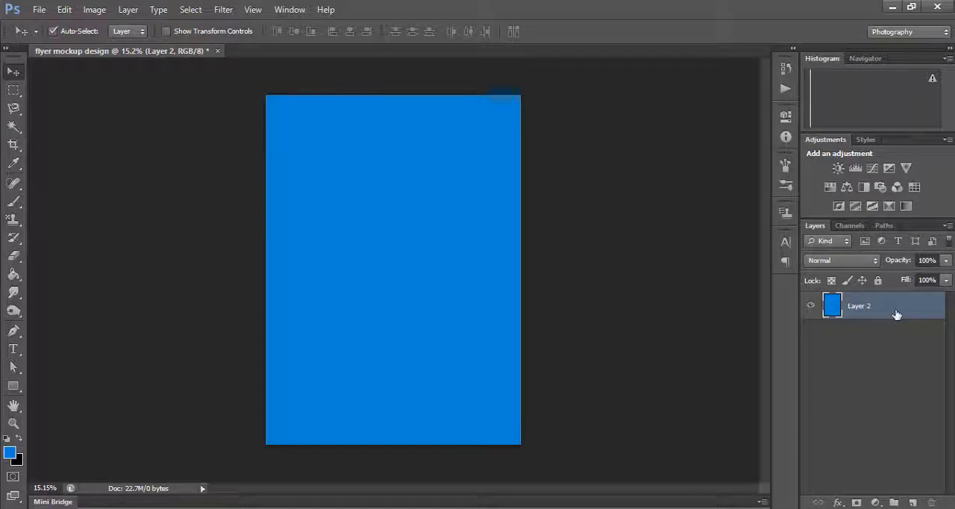
{"action": "mouse_move", "coordinate": [426, 302]}
{"action": "left_mouse_down"}
{"action": "mouse_move", "coordinate": [402, 311]}
{"action": "mouse_move", "coordinate": [420, 277]}
{"action": "mouse_move", "coordinate": [427, 291]}
{"action": "left_mouse_up"}
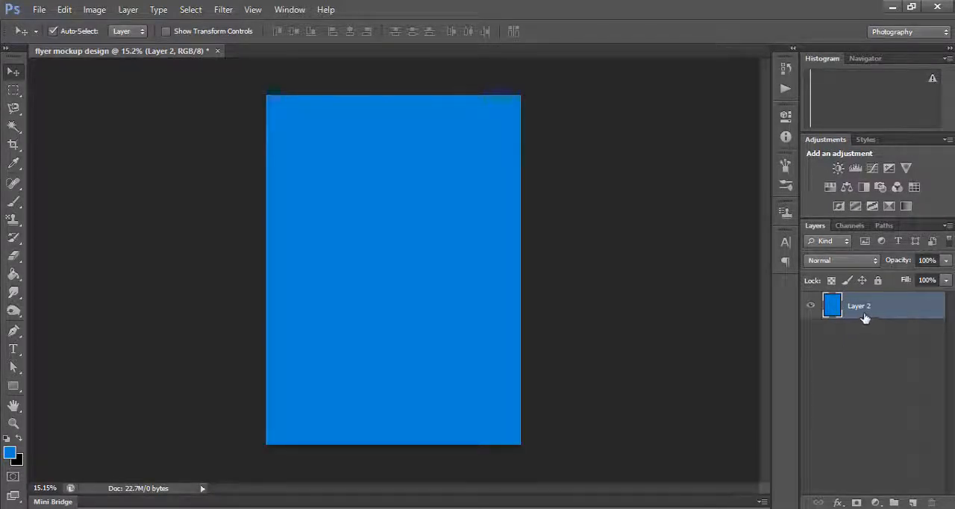
- Convert the merged blue layer to a Smart Object and deselect it
{"action": "right_click", "coordinate": [866, 310]}
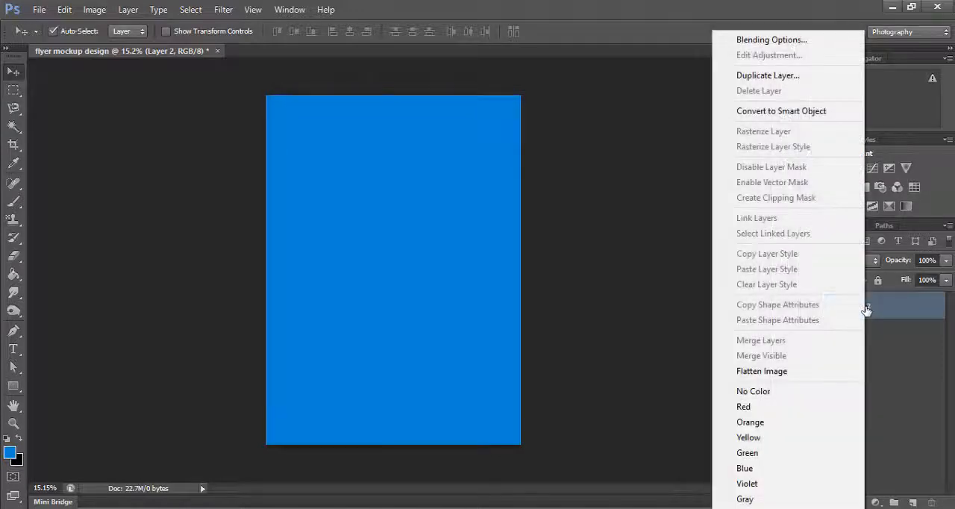
{"action": "left_click", "coordinate": [791, 117]}
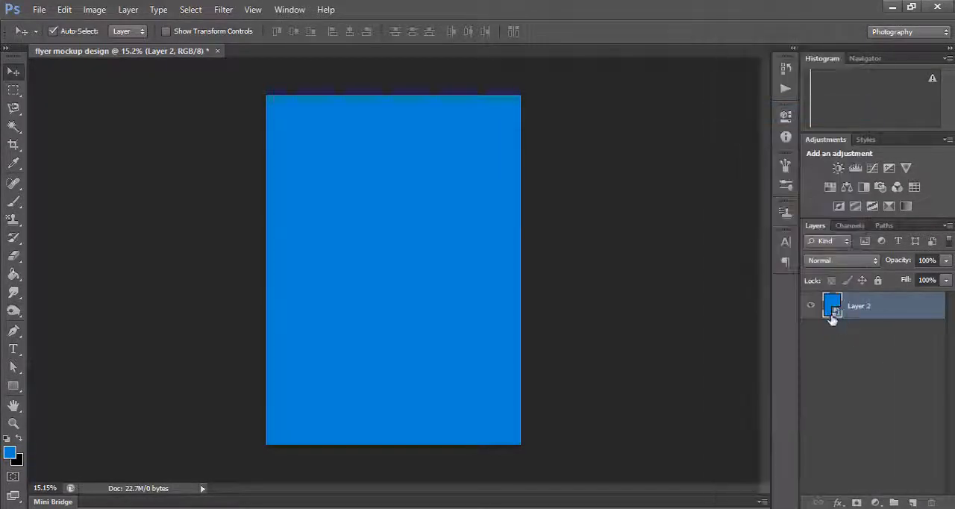
{"action": "mouse_move", "coordinate": [394, 308]}
{"action": "left_mouse_down"}
{"action": "mouse_move", "coordinate": [428, 318]}
{"action": "mouse_move", "coordinate": [441, 294]}
{"action": "mouse_move", "coordinate": [405, 301]}
{"action": "mouse_move", "coordinate": [410, 309]}
{"action": "left_mouse_up"}
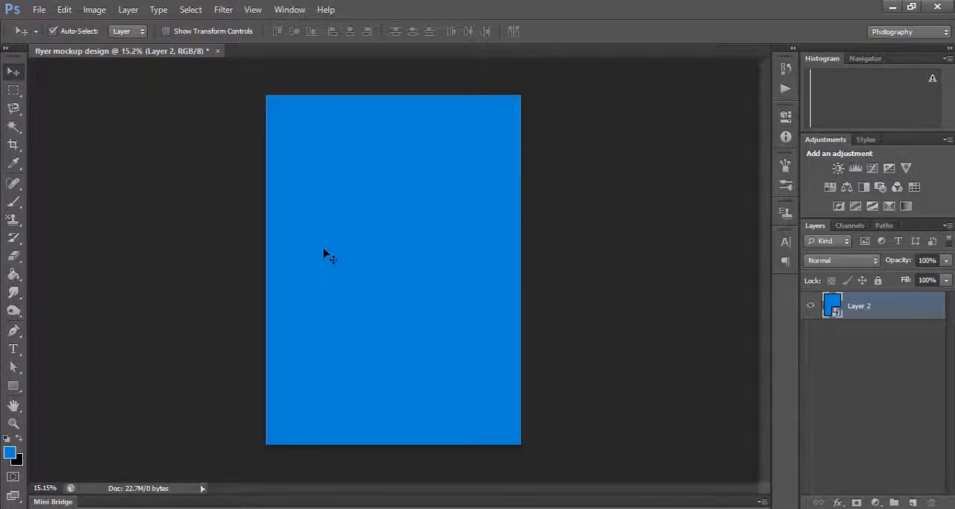
{"action": "left_click", "coordinate": [598, 258]}
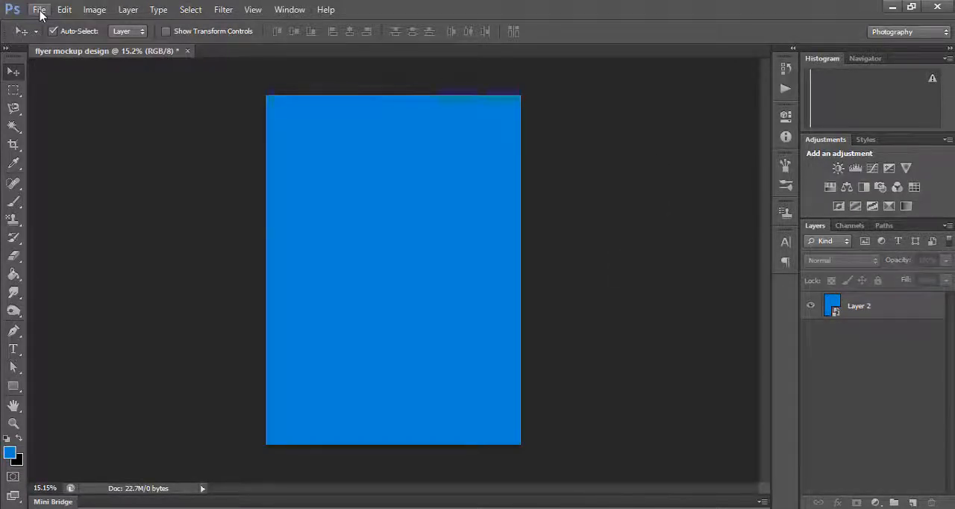
- Open the image "poster backgroung 1" from the wood pic folder
{"action": "left_click", "coordinate": [39, 10]}
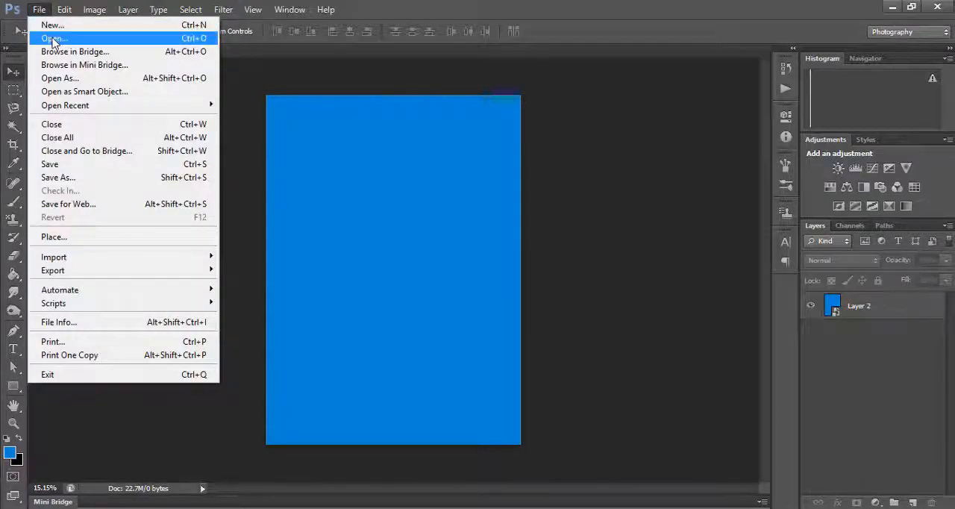
{"action": "left_click", "coordinate": [52, 38]}
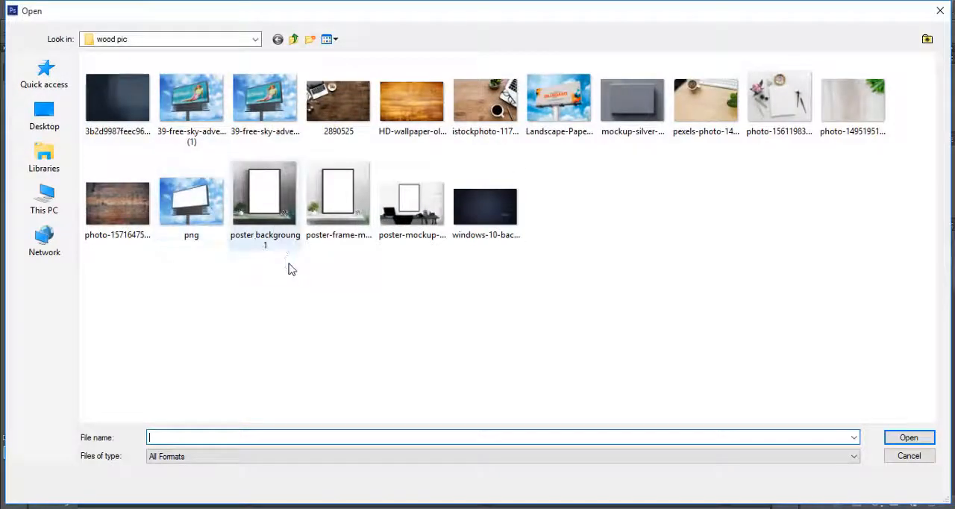
{"action": "left_click", "coordinate": [270, 212]}
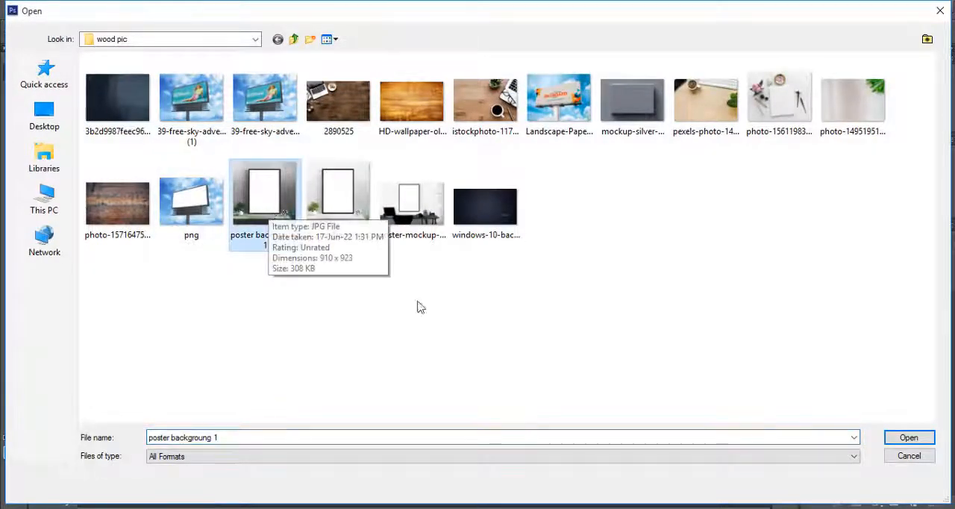
{"action": "left_click", "coordinate": [908, 438]}
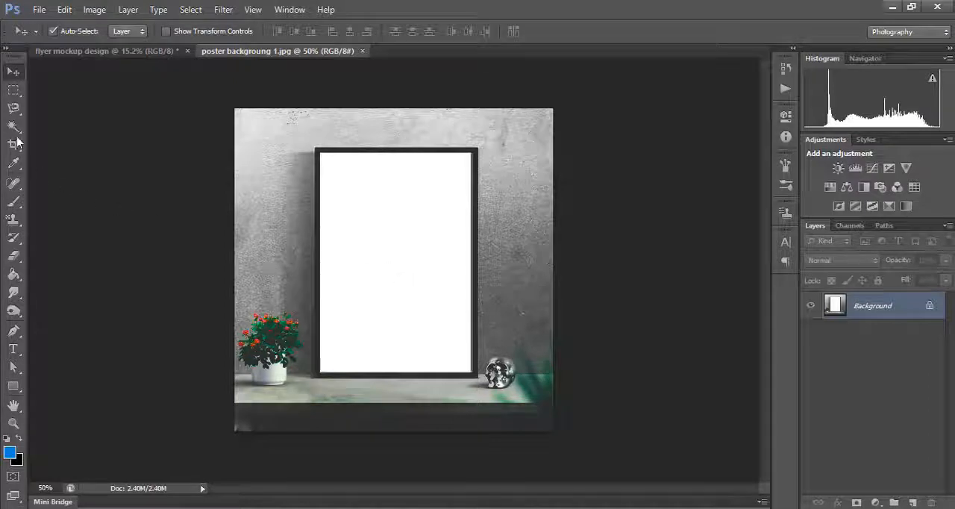
- Cut the white poster area inside the frame out of a copy of the Background layer and clear the selection
{"action": "left_click", "coordinate": [14, 91]}
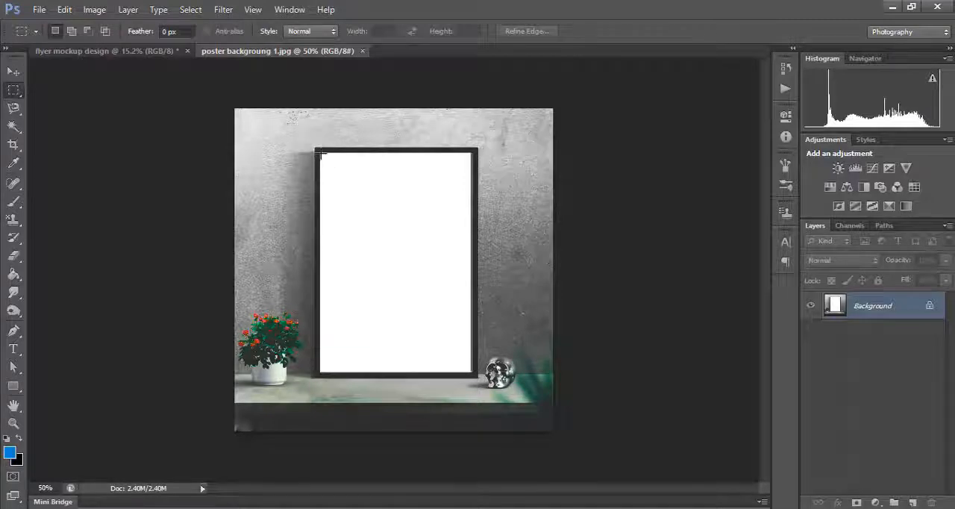
{"action": "left_click_drag", "start_coordinate": [319, 151], "coordinate": [472, 373]}
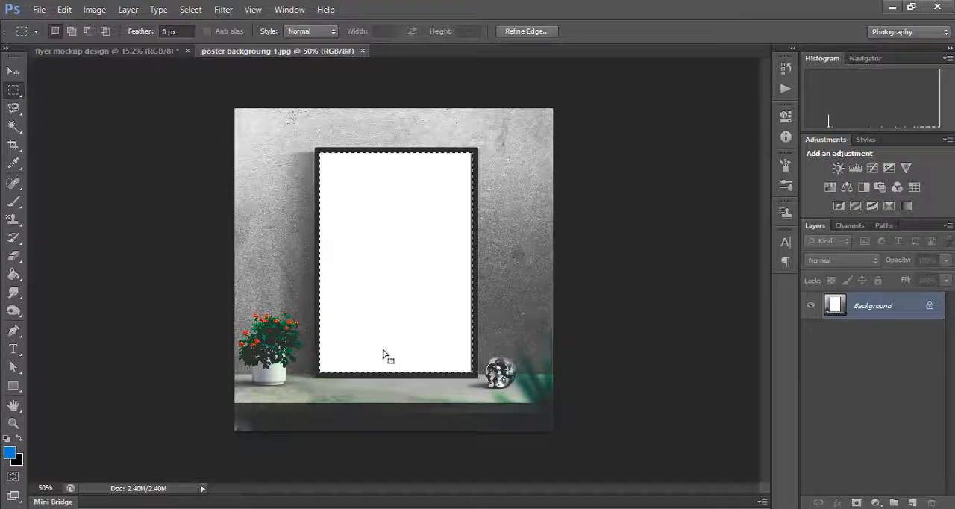
{"action": "key", "text": "ctrl+plus"}
{"action": "scroll", "coordinate": [360, 373], "scroll_direction": "up", "scroll_amount": 1}
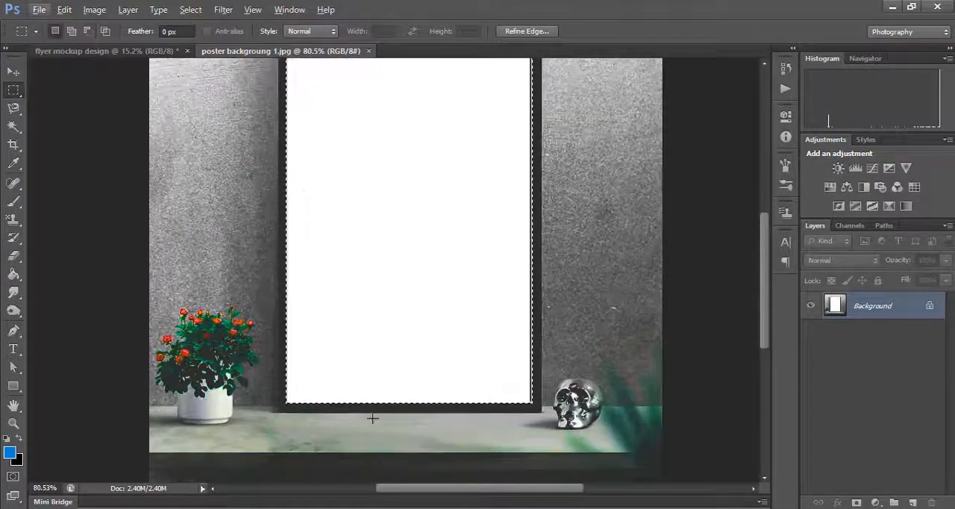
{"action": "scroll", "coordinate": [433, 361], "scroll_direction": "up", "scroll_amount": 1}
{"action": "scroll", "coordinate": [433, 363], "scroll_direction": "down", "scroll_amount": 2}
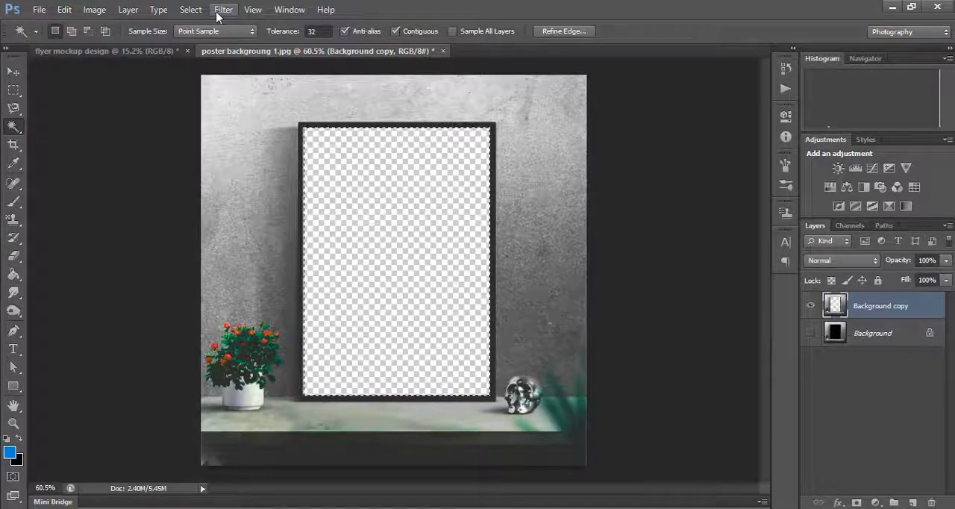
{"action": "left_click", "coordinate": [191, 10]}
{"action": "left_click", "coordinate": [205, 38]}
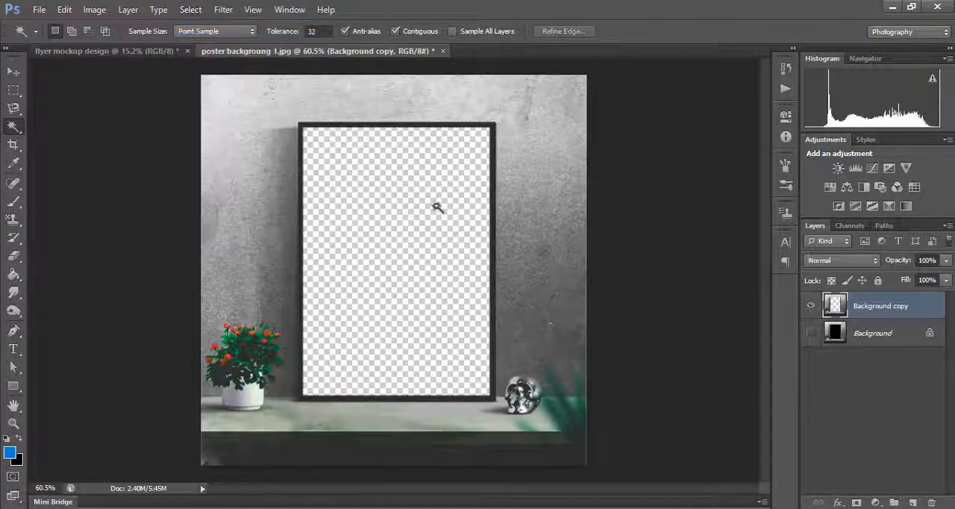
- Copy the blue Smart Object from the flyer mockup design document into the poster background image, placing it above the Background copy layer
{"action": "left_click", "coordinate": [14, 71]}
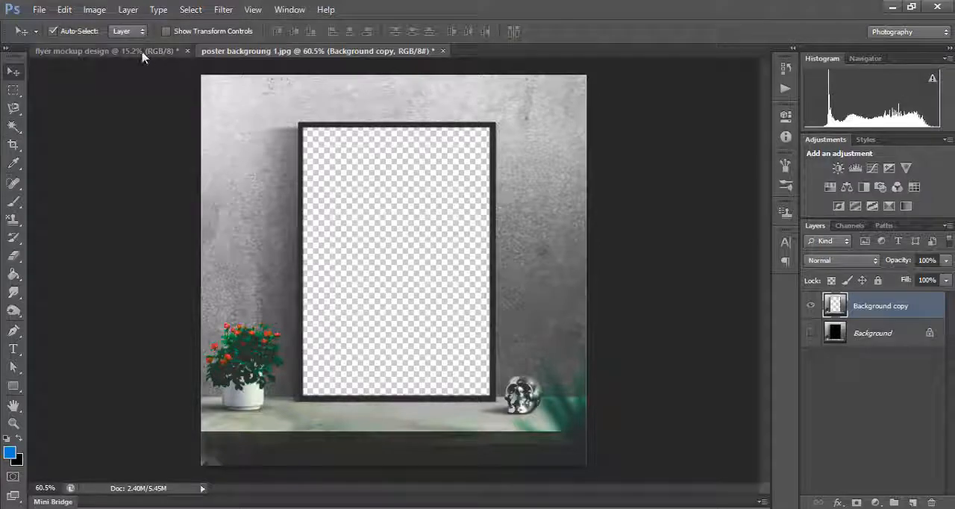
{"action": "left_click", "coordinate": [135, 51]}
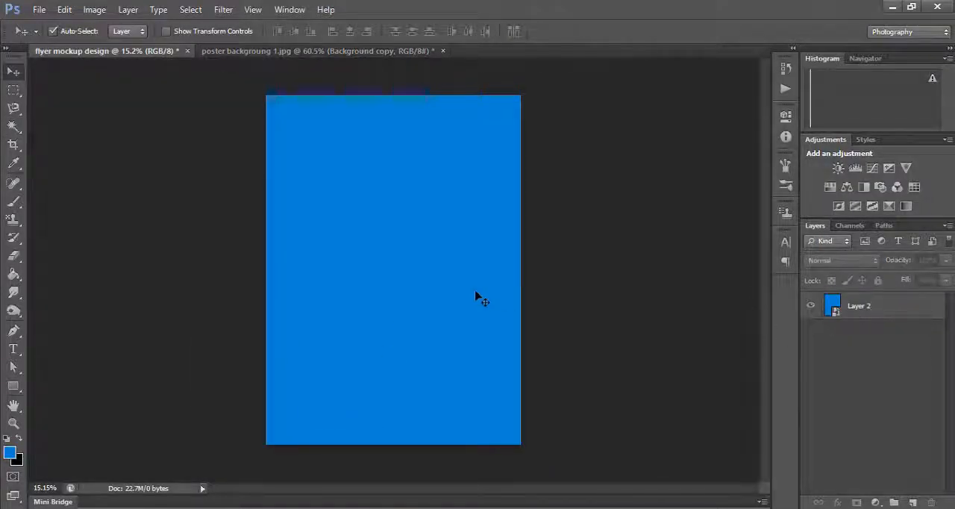
{"action": "left_click_drag", "start_coordinate": [299, 250], "coordinate": [406, 263]}
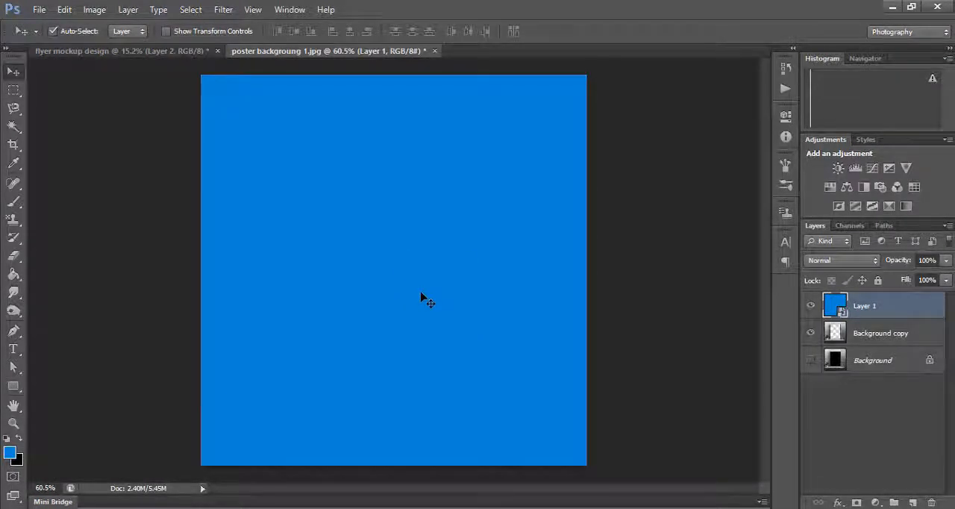
{"action": "scroll", "coordinate": [422, 296], "scroll_direction": "down", "scroll_amount": 5}
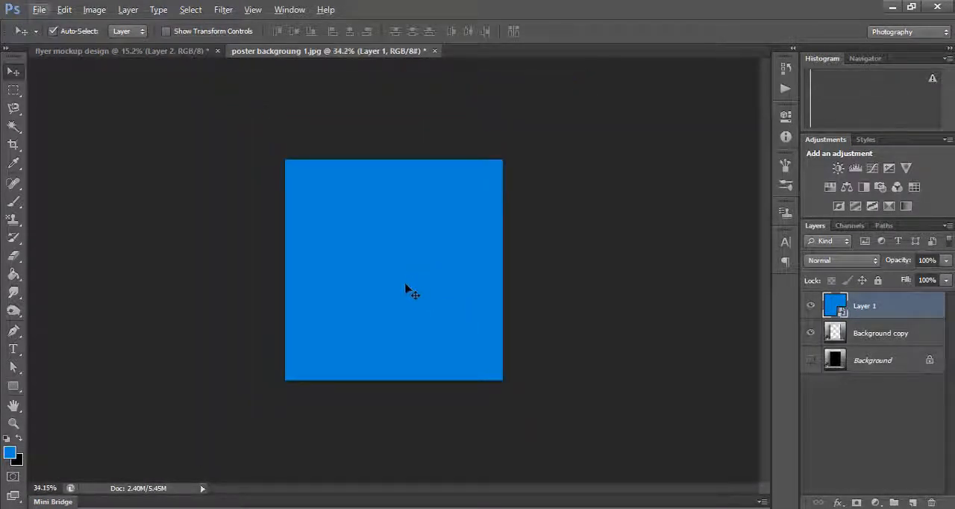
{"action": "scroll", "coordinate": [410, 320], "scroll_direction": "up", "scroll_amount": 1}
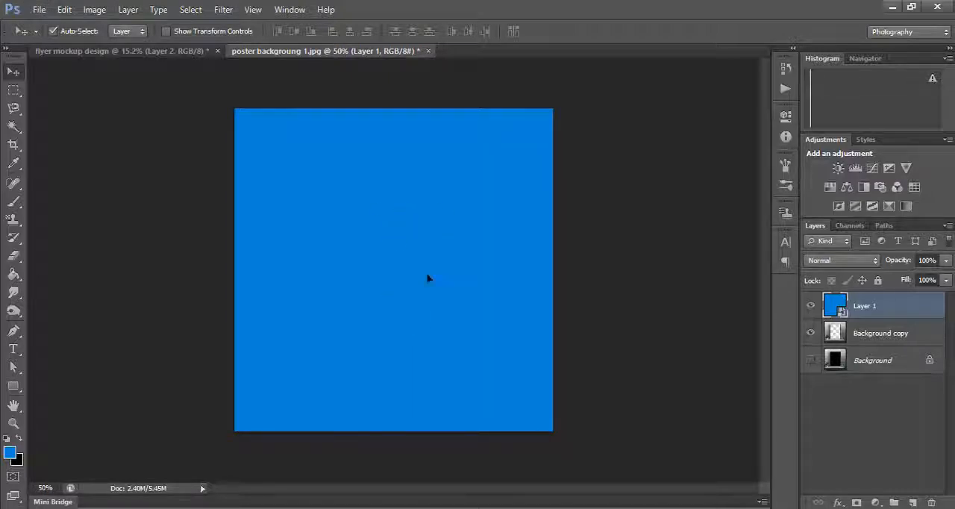
{"action": "left_click_drag", "start_coordinate": [428, 276], "coordinate": [410, 283]}
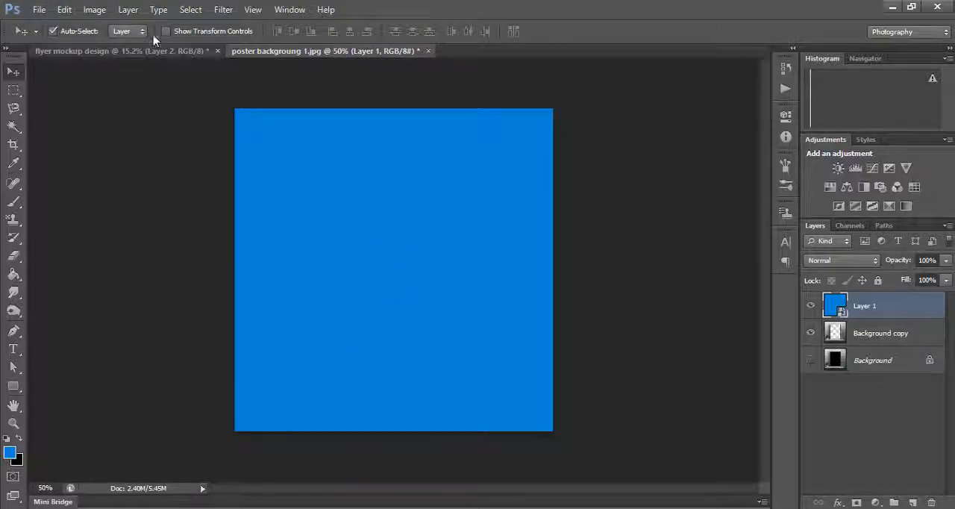
- Scale the blue Smart Object down to about 98% over the framed poster with Free Transform and apply it
{"action": "left_click", "coordinate": [64, 10]}
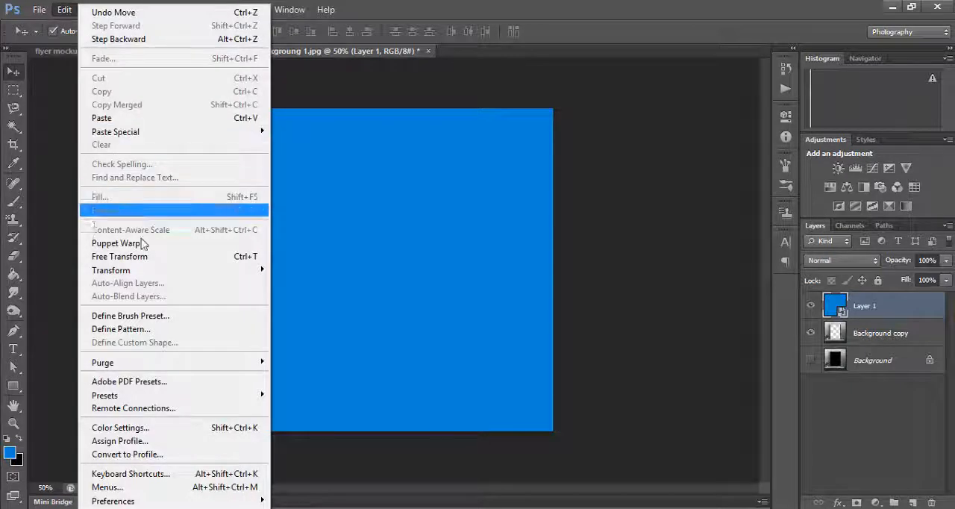
{"action": "left_click", "coordinate": [231, 257]}
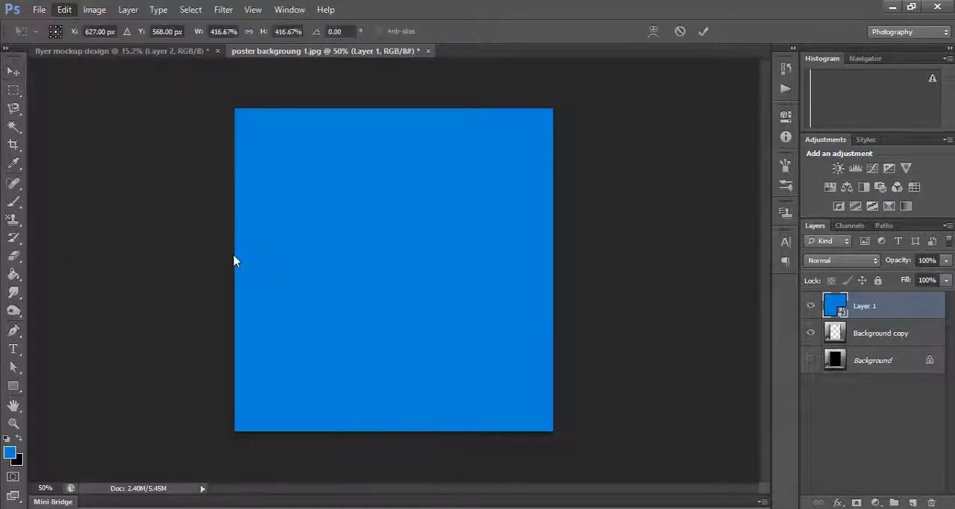
{"action": "scroll", "coordinate": [279, 279], "scroll_direction": "down", "scroll_amount": 5}
{"action": "scroll", "coordinate": [328, 301], "scroll_direction": "down", "scroll_amount": 1}
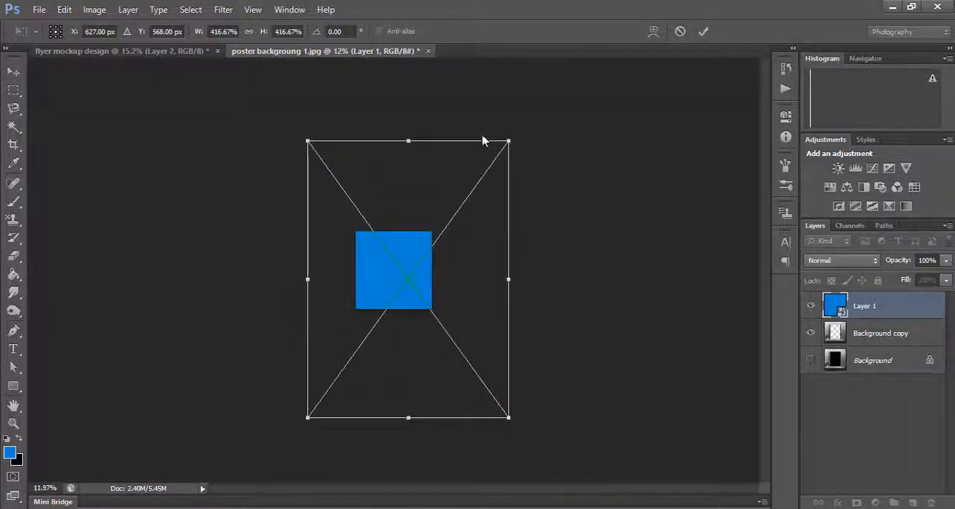
{"action": "left_click_drag", "start_coordinate": [508, 140], "coordinate": [398, 269]}
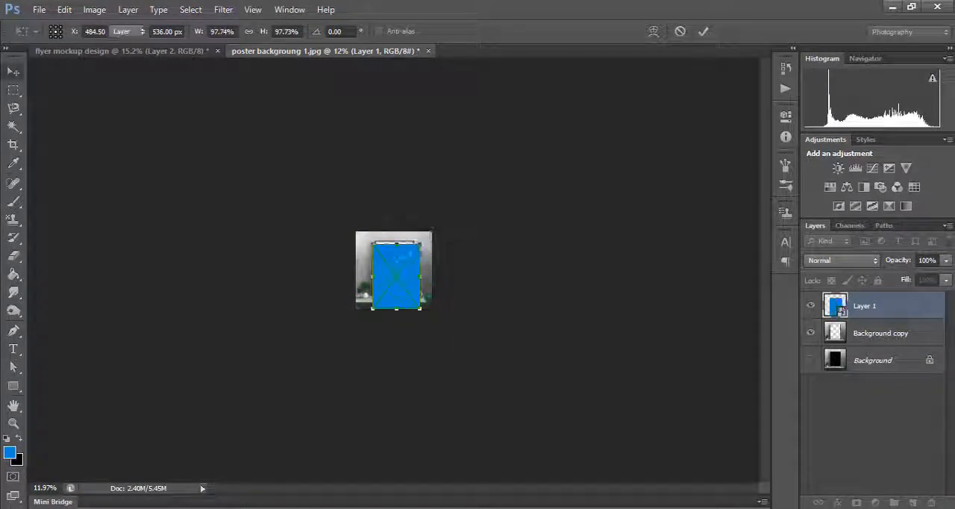
{"action": "left_click", "coordinate": [703, 32]}
- Align the blue layer with the frame's upper-left corner and resize it to fit the opening, about 77% wide and 81% high
{"action": "scroll", "coordinate": [450, 236], "scroll_direction": "up", "scroll_amount": 6}
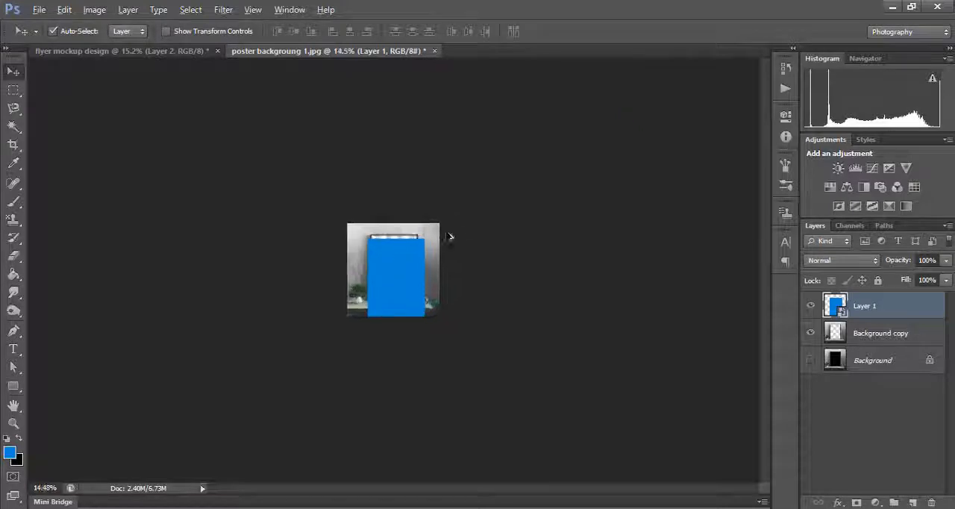
{"action": "left_click_drag", "start_coordinate": [433, 263], "coordinate": [409, 230]}
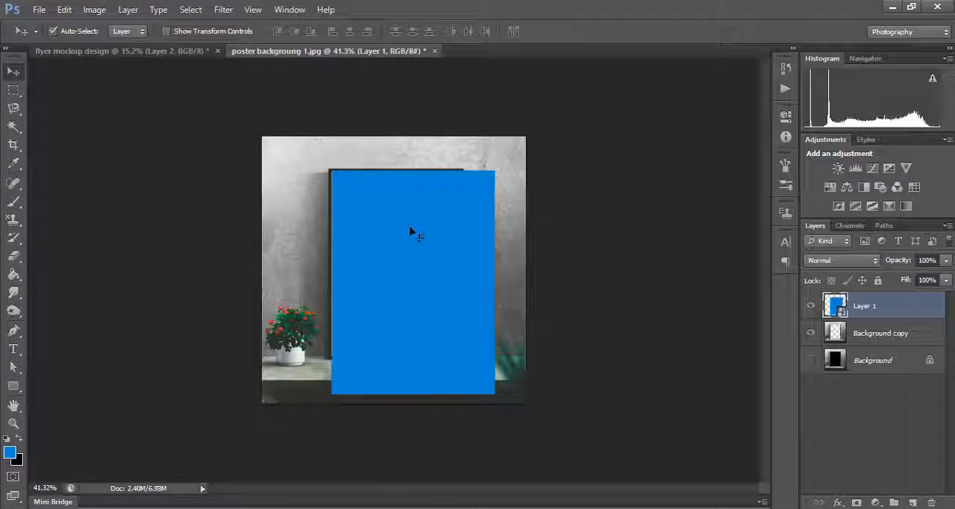
{"action": "key", "text": "ctrl+t"}
{"action": "left_click_drag", "start_coordinate": [494, 393], "coordinate": [459, 355]}
{"action": "key", "text": "ctrl+plus"}
{"action": "key", "text": "ctrl+plus"}
{"action": "scroll", "coordinate": [481, 307], "scroll_direction": "up", "scroll_amount": 3}
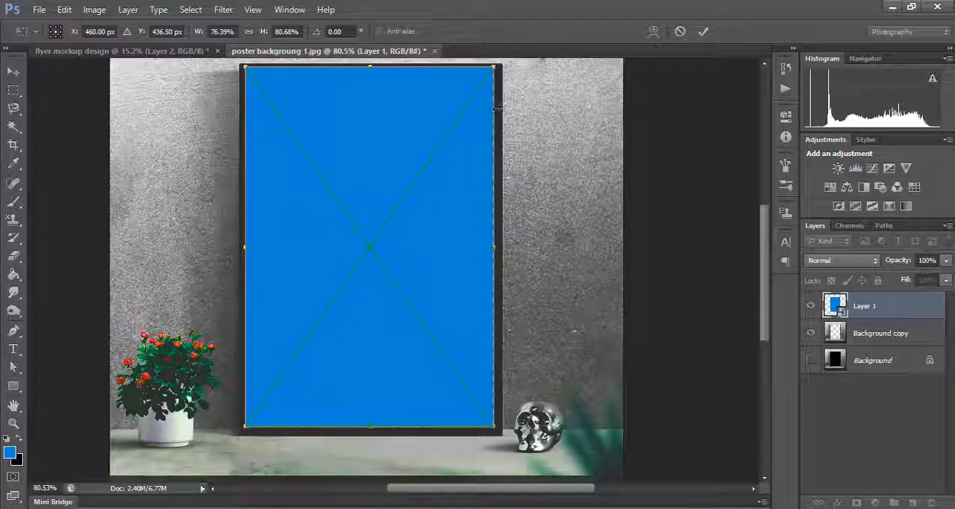
{"action": "left_click_drag", "start_coordinate": [500, 109], "coordinate": [499, 110]}
{"action": "left_click", "coordinate": [704, 32]}
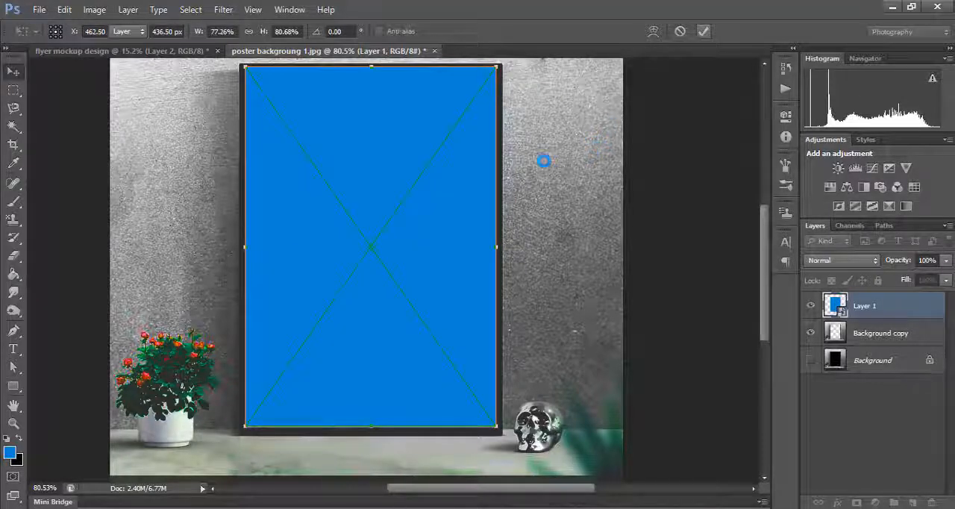
- Move the blue Layer 1 beneath the Background copy layer so the frame overlaps its edges
{"action": "scroll", "coordinate": [550, 164], "scroll_direction": "up", "scroll_amount": 2}
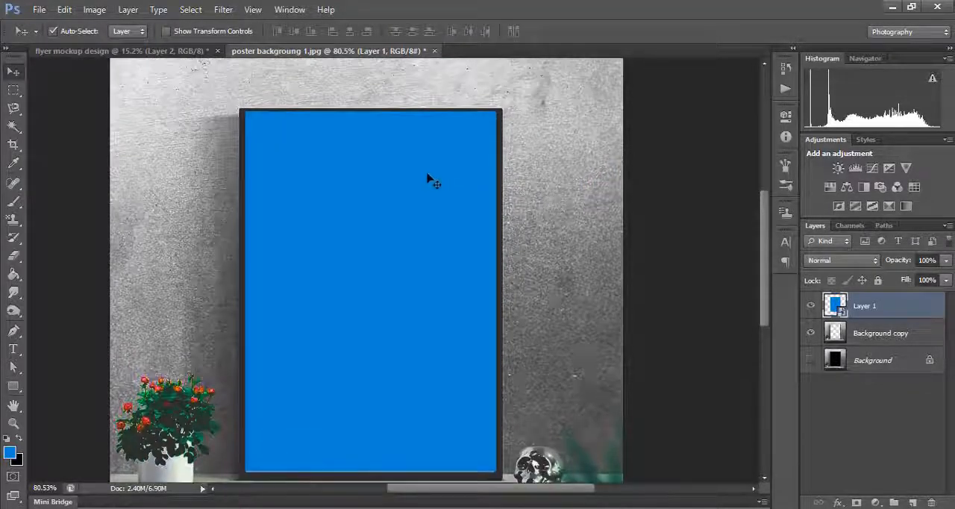
{"action": "left_click_drag", "start_coordinate": [863, 316], "coordinate": [827, 341]}
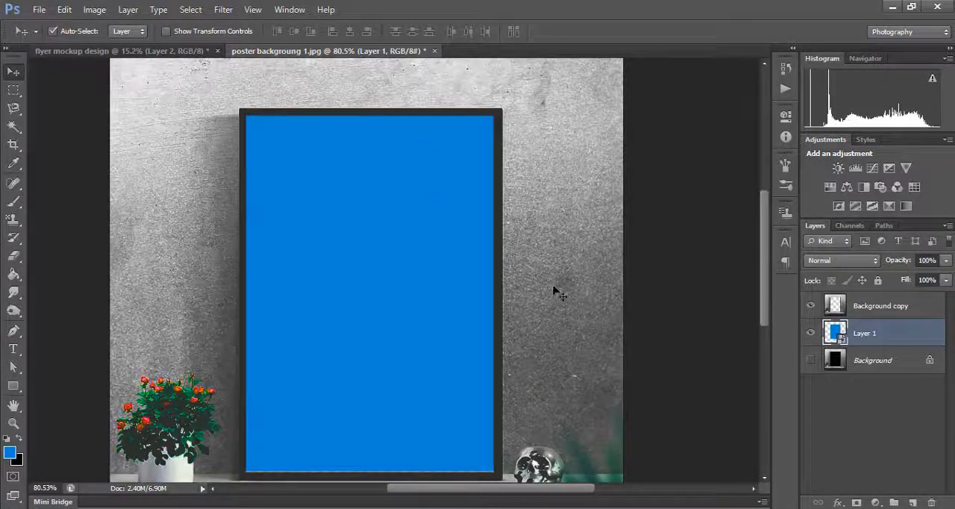
{"action": "scroll", "coordinate": [558, 292], "scroll_direction": "down", "scroll_amount": 2}
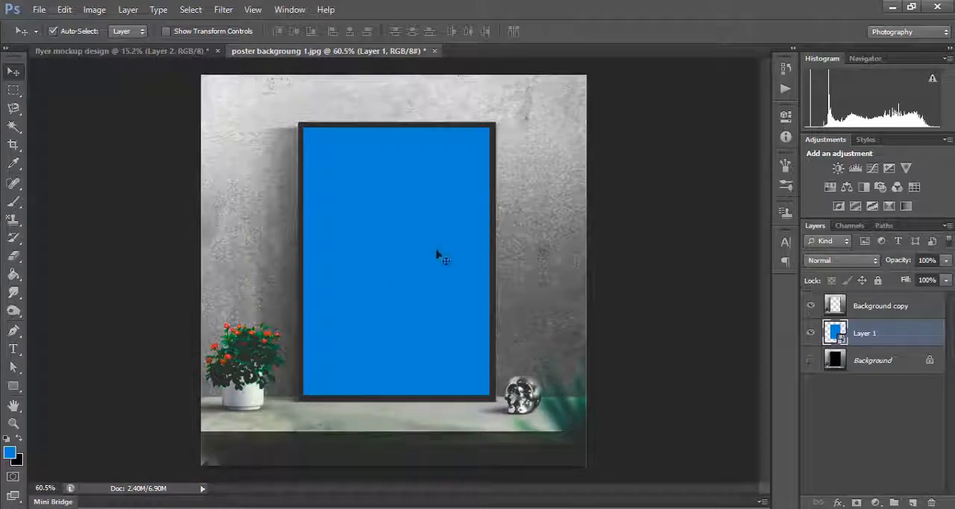
- Add a Drop Shadow to the blue Layer 1, enable Bevel & Emboss as well, and show the bevel settings
{"action": "scroll", "coordinate": [438, 256], "scroll_direction": "up", "scroll_amount": 1}
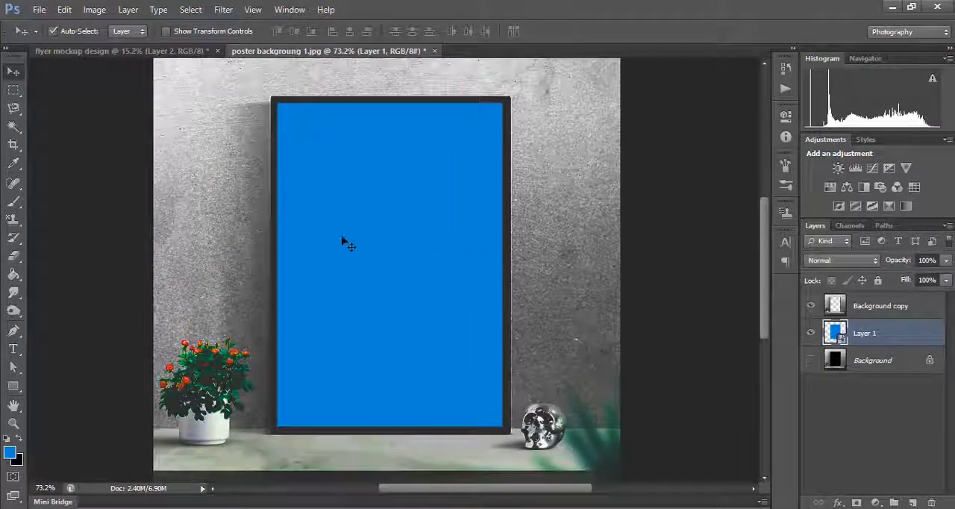
{"action": "left_click", "coordinate": [836, 502]}
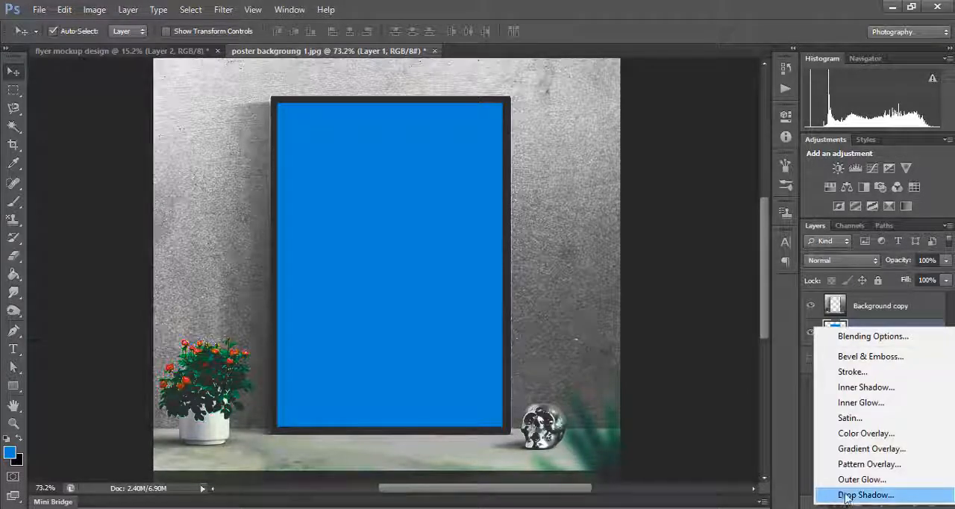
{"action": "left_click", "coordinate": [854, 495]}
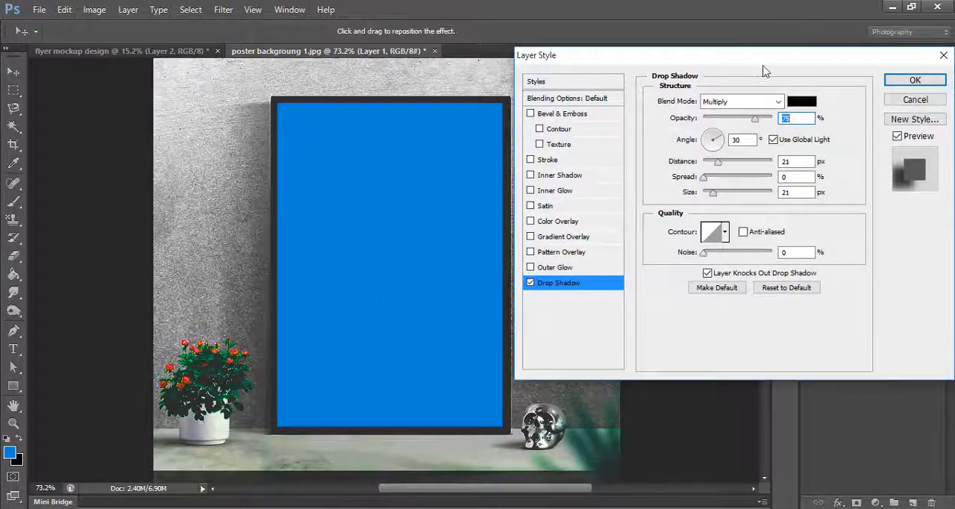
{"action": "left_click_drag", "start_coordinate": [765, 55], "coordinate": [858, 71]}
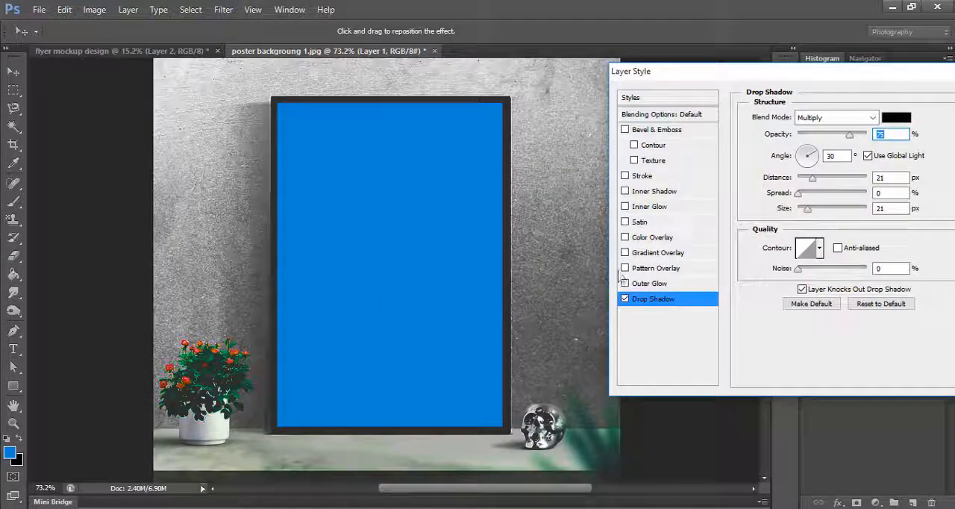
{"action": "left_click", "coordinate": [625, 130]}
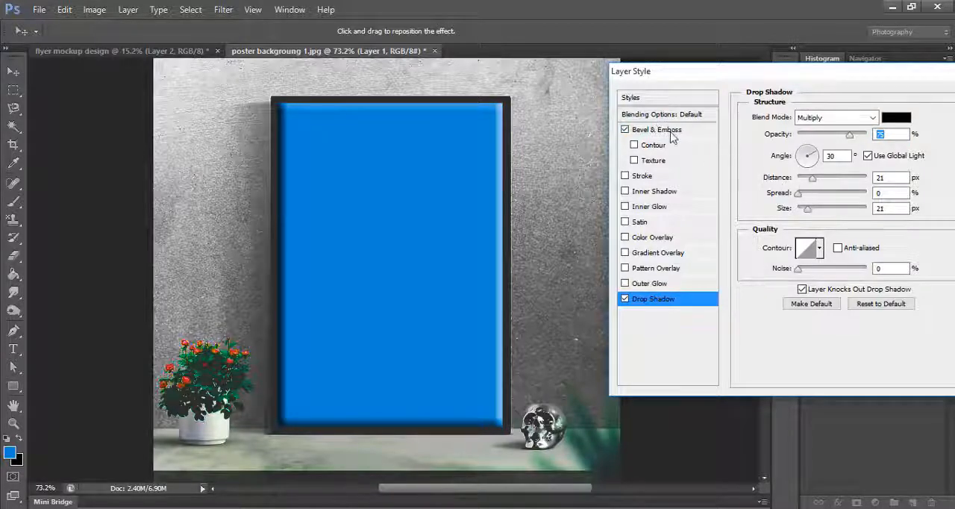
{"action": "left_click", "coordinate": [664, 131]}
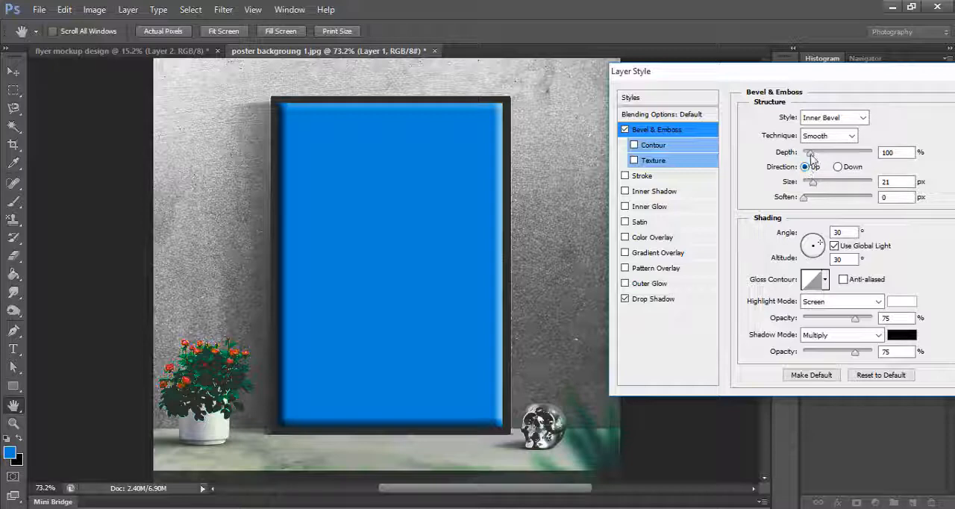
- Set the Bevel & Emboss size to 10 px and soften to 1 px, keeping the depth at 100%
{"action": "left_click", "coordinate": [810, 154]}
{"action": "left_click", "coordinate": [900, 154]}
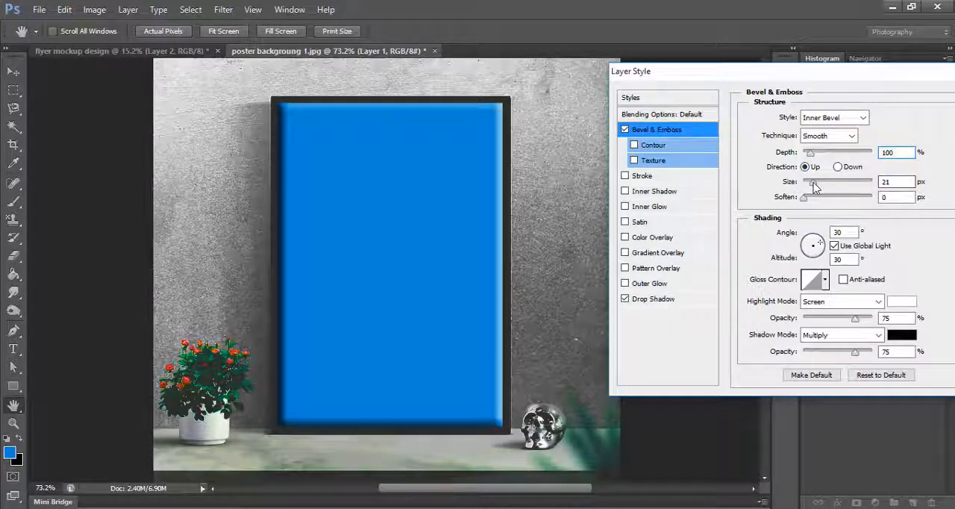
{"action": "left_click_drag", "start_coordinate": [814, 187], "coordinate": [812, 187]}
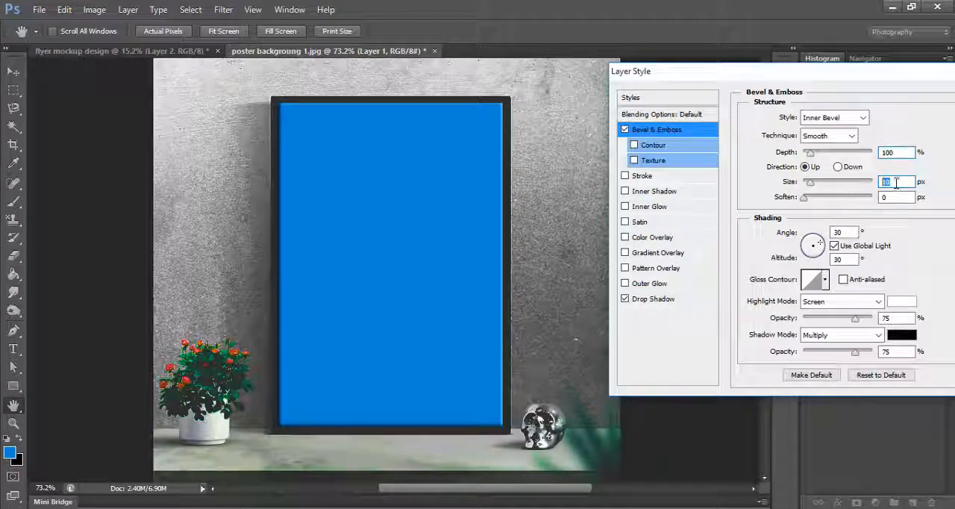
{"action": "type", "text": "100"}
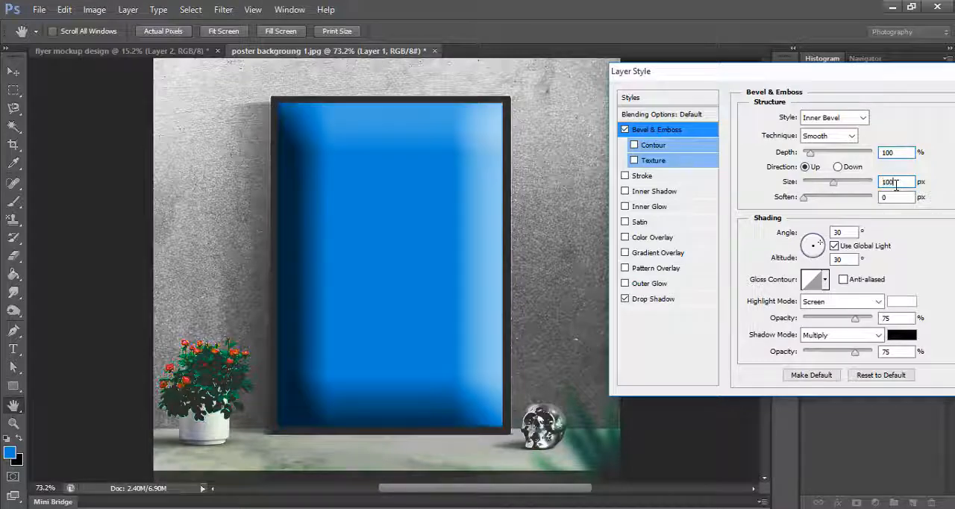
{"action": "key", "text": "BackSpace"}
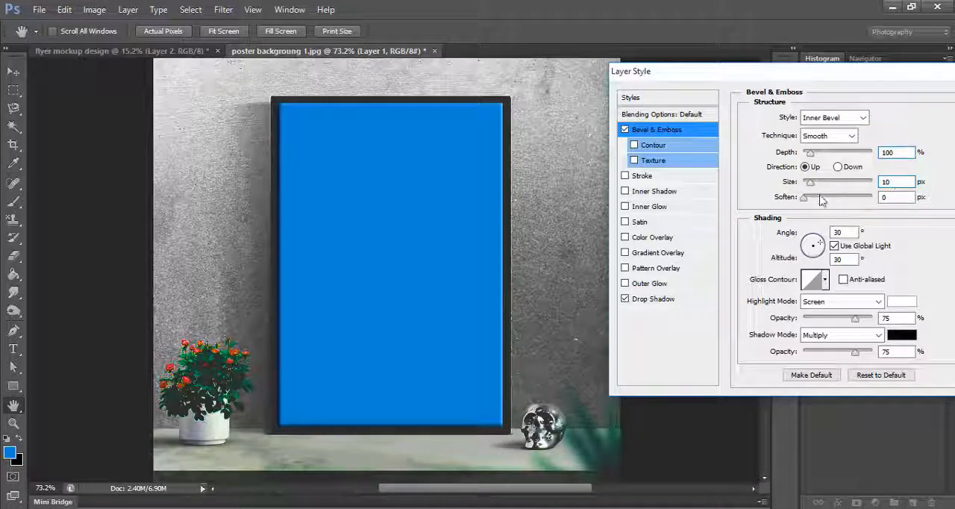
{"action": "key", "text": "Tab"}
{"action": "type", "text": "1"}
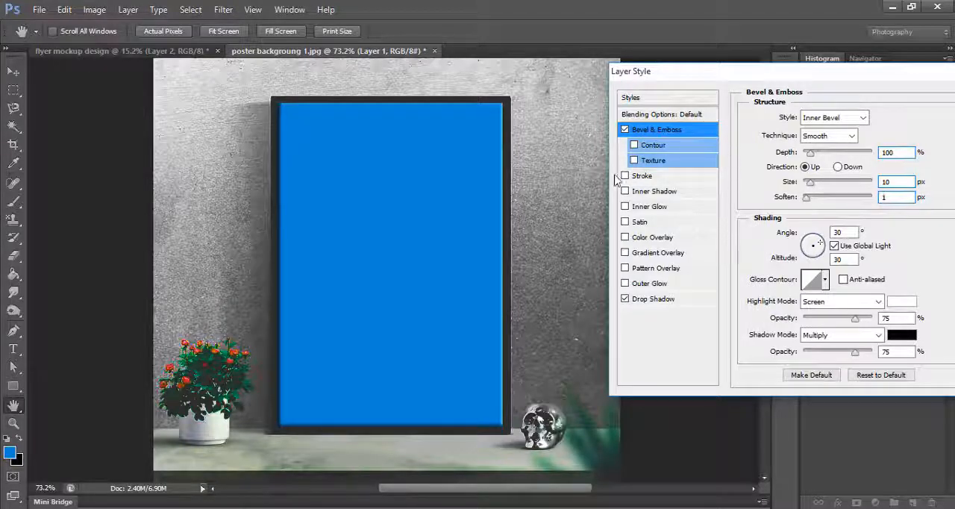
- Enable the Contour option of Bevel & Emboss and raise its range to about 62%
{"action": "left_click", "coordinate": [654, 147]}
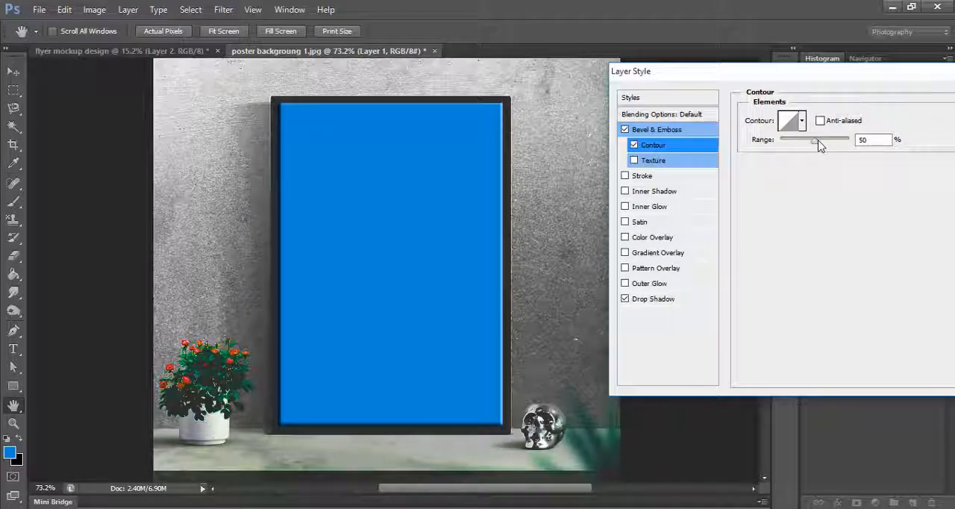
{"action": "left_click_drag", "start_coordinate": [818, 146], "coordinate": [825, 154]}
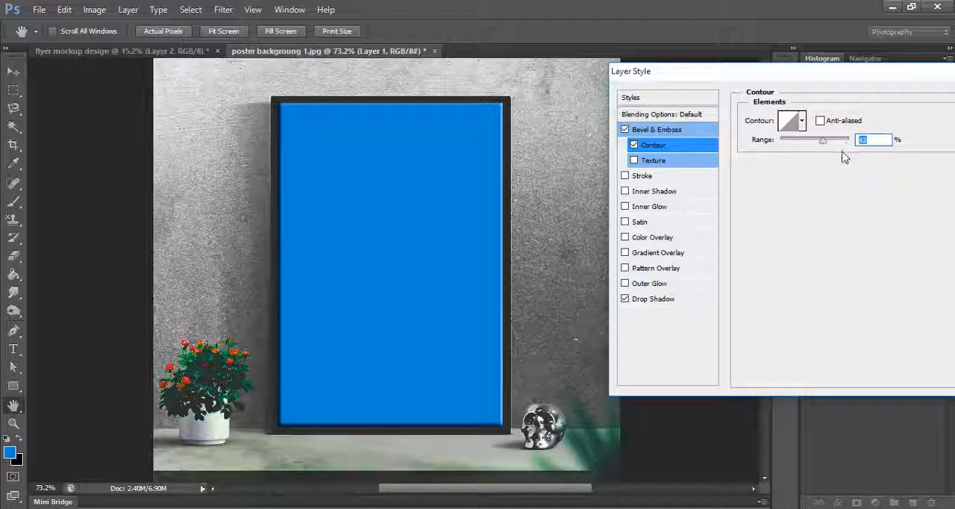
- Set the bevel contour range to 60%, then apply the layer styles with a Drop Shadow distance of 13 px and spread of 21%
{"action": "type", "text": "6"}
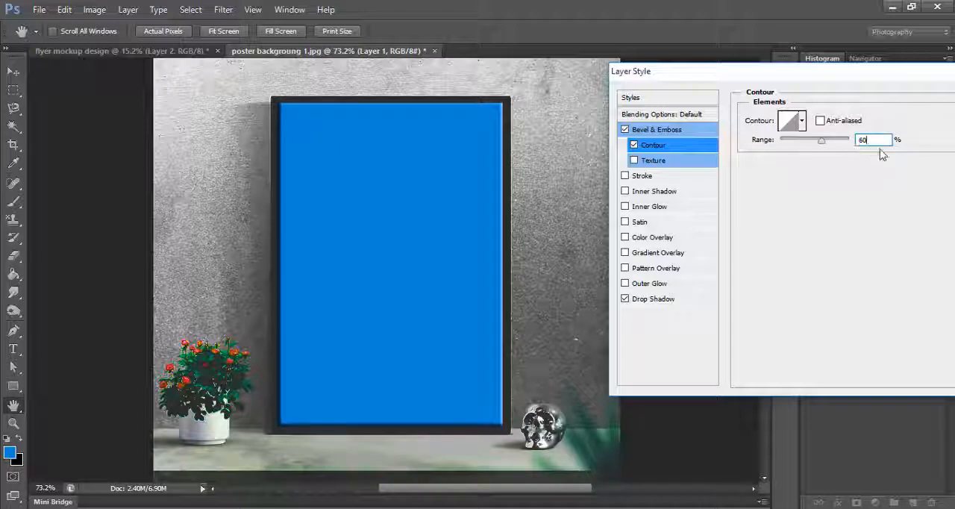
{"action": "left_click", "coordinate": [653, 300]}
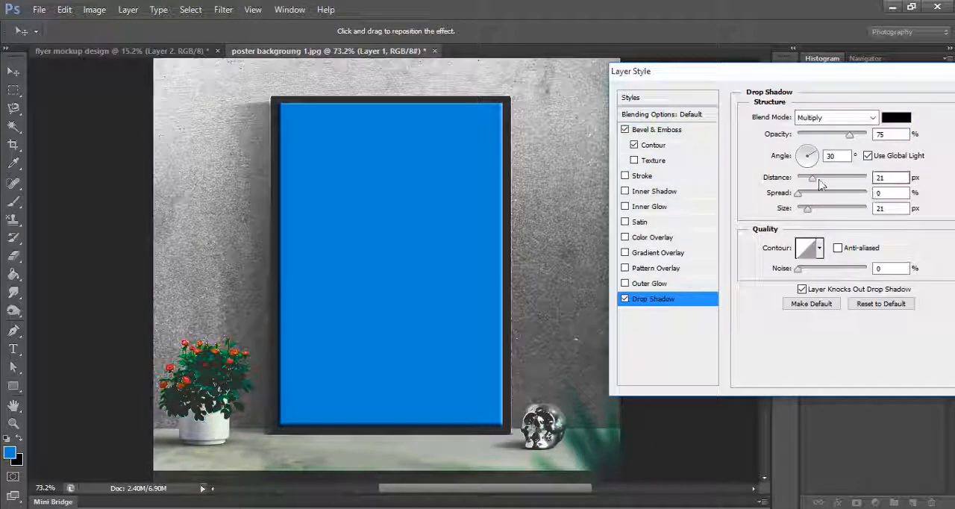
{"action": "mouse_move", "coordinate": [815, 183]}
{"action": "left_mouse_down"}
{"action": "mouse_move", "coordinate": [799, 182]}
{"action": "mouse_move", "coordinate": [810, 194]}
{"action": "left_mouse_up"}
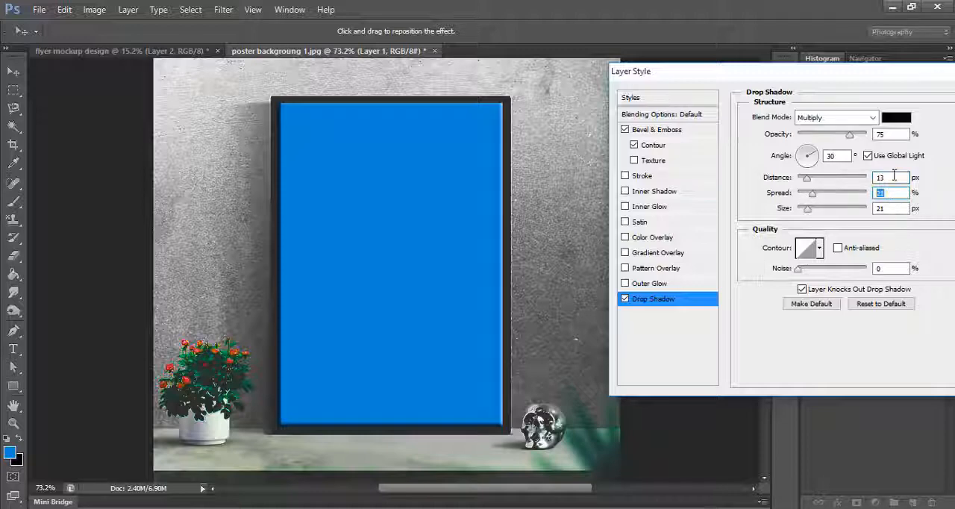
{"action": "double_click", "coordinate": [878, 208]}
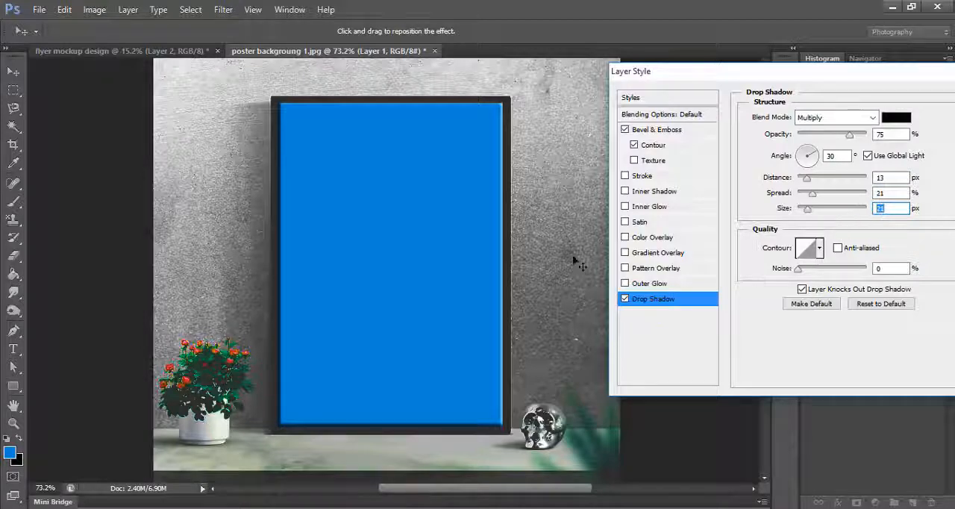
{"action": "left_click_drag", "start_coordinate": [810, 78], "coordinate": [720, 83]}
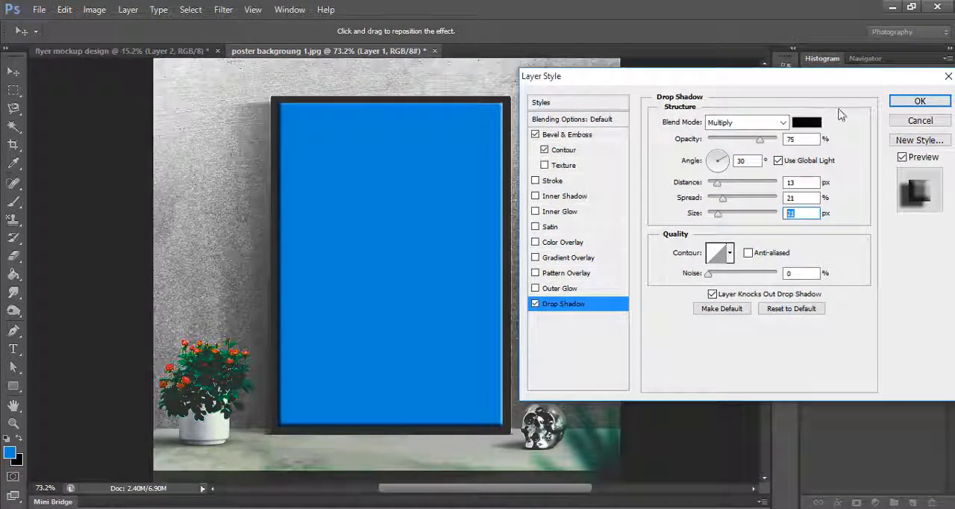
{"action": "left_click", "coordinate": [919, 101]}
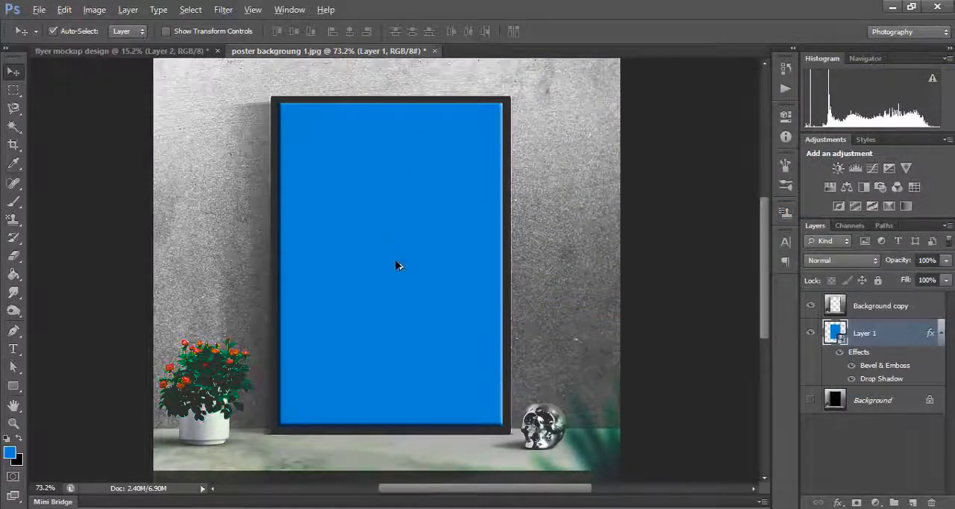
- Rename the blue Layer 1 as "your design"
{"action": "scroll", "coordinate": [396, 266], "scroll_direction": "down", "scroll_amount": 3}
{"action": "scroll", "coordinate": [395, 266], "scroll_direction": "up", "scroll_amount": 2}
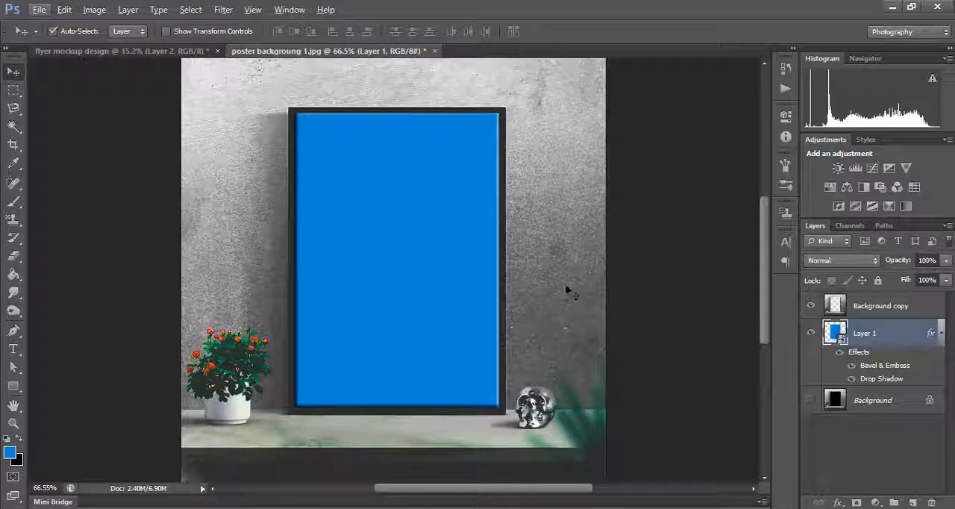
{"action": "left_click", "coordinate": [661, 262]}
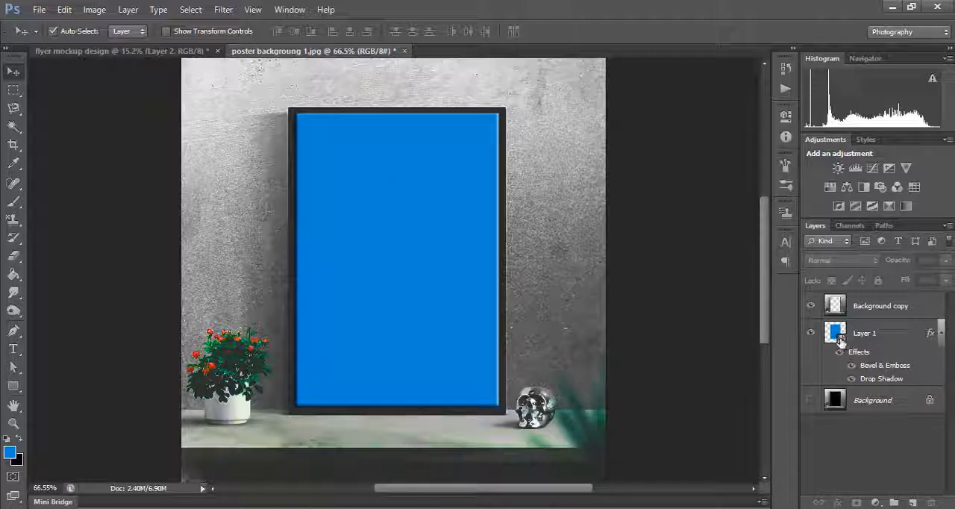
{"action": "double_click", "coordinate": [865, 334]}
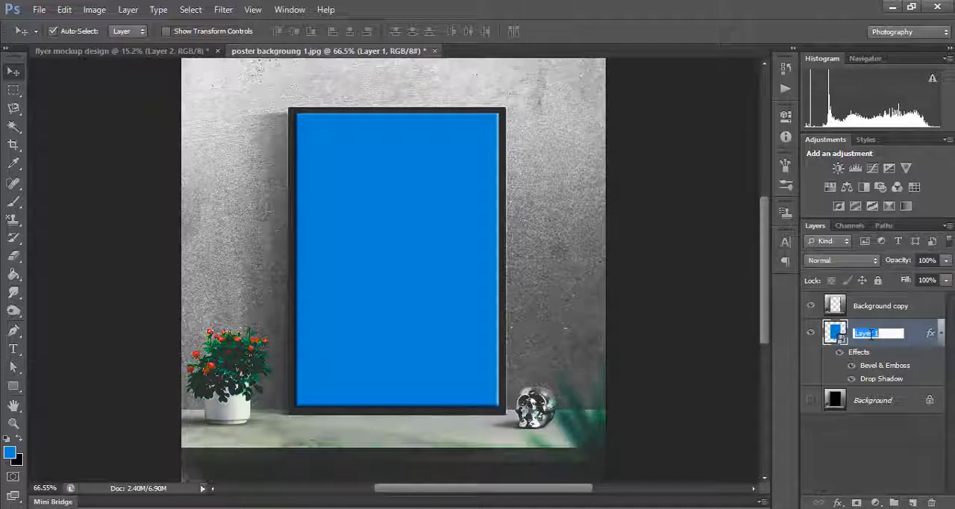
{"action": "type", "text": "d"}
{"action": "type", "text": "our d"}
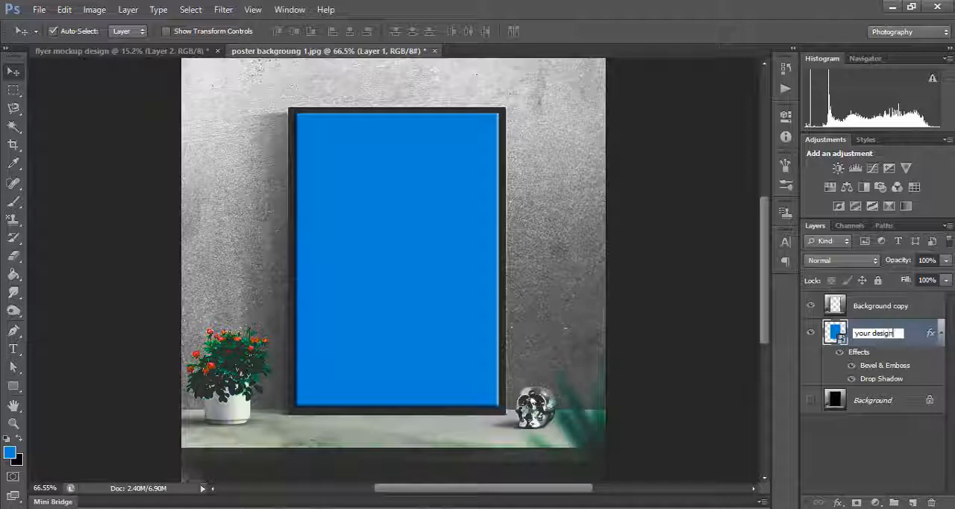
{"action": "type", "text": "esign"}
{"action": "left_click", "coordinate": [870, 441]}
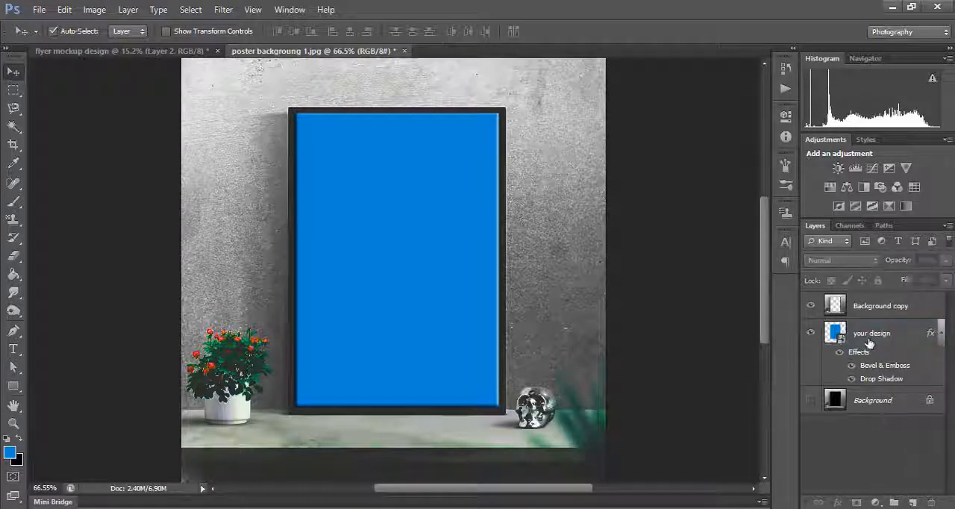
- Open the contents of the "your design" Smart Object, and open the poster design PSD from the class 20 folder
{"action": "double_click", "coordinate": [440, 349]}
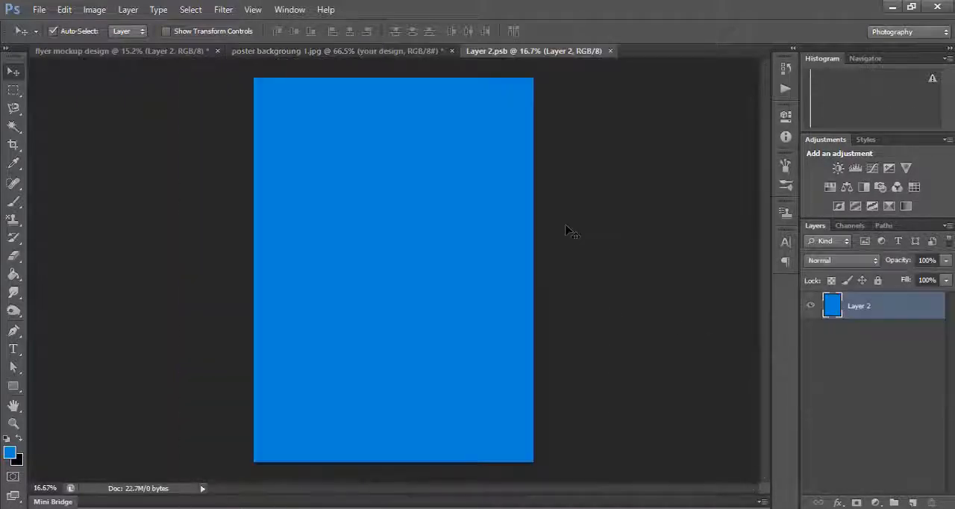
{"action": "left_click", "coordinate": [39, 9]}
{"action": "left_click", "coordinate": [166, 41]}
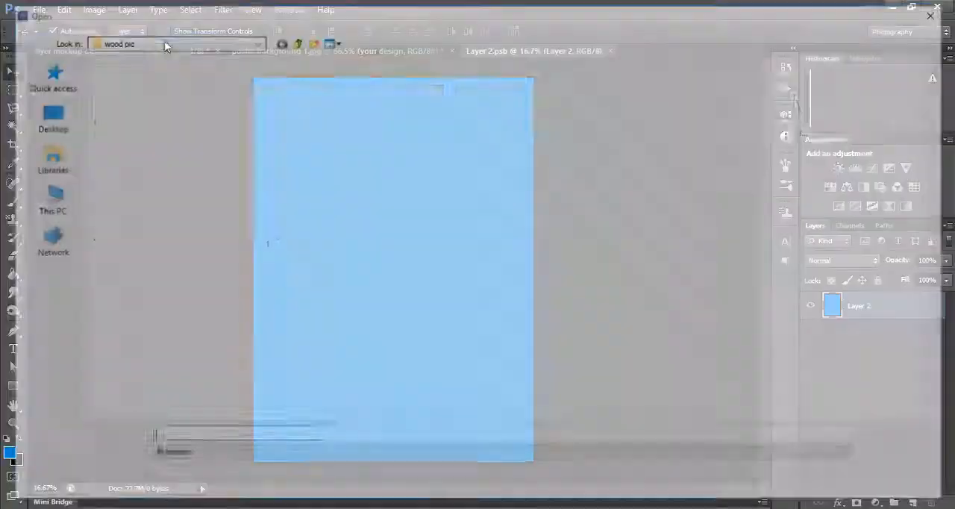
{"action": "left_click", "coordinate": [295, 41]}
{"action": "double_click", "coordinate": [207, 185]}
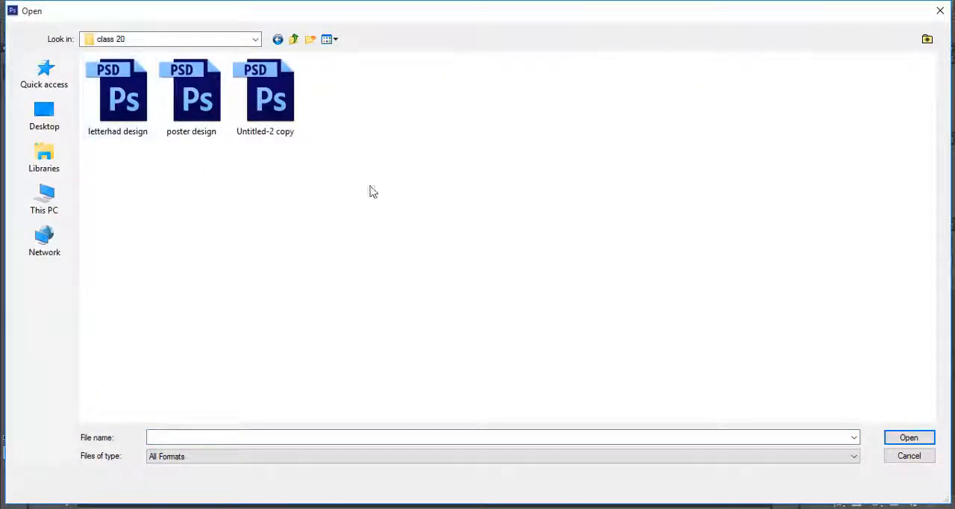
{"action": "left_click", "coordinate": [203, 124]}
{"action": "double_click", "coordinate": [203, 124]}
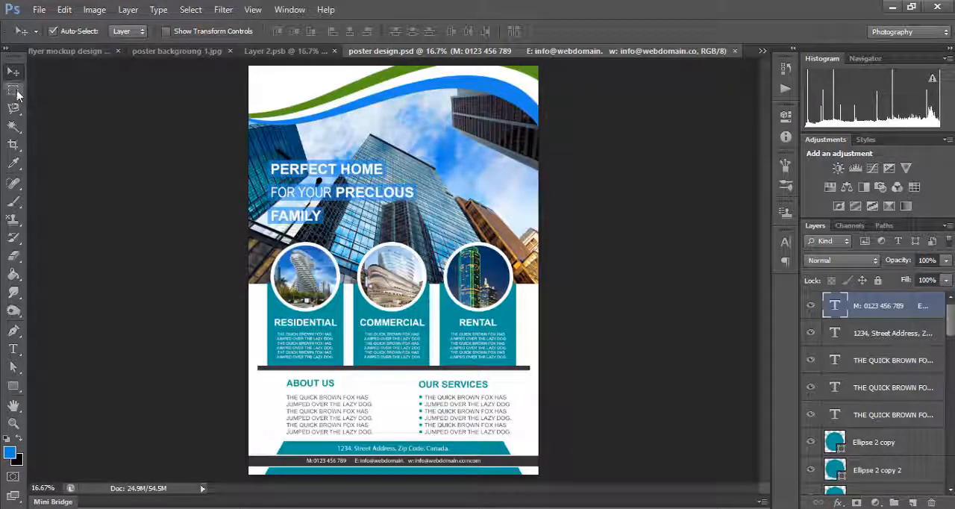
- Select the entire poster design canvas, copy its merged artwork, and paste it into the blue Layer 2.psb Smart Object document
{"action": "left_click", "coordinate": [14, 91]}
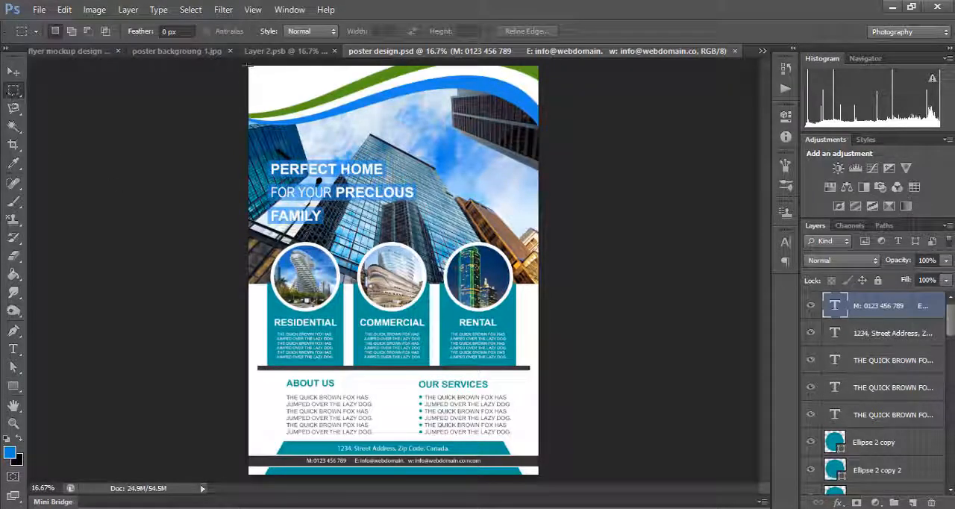
{"action": "left_click_drag", "start_coordinate": [250, 66], "coordinate": [544, 469]}
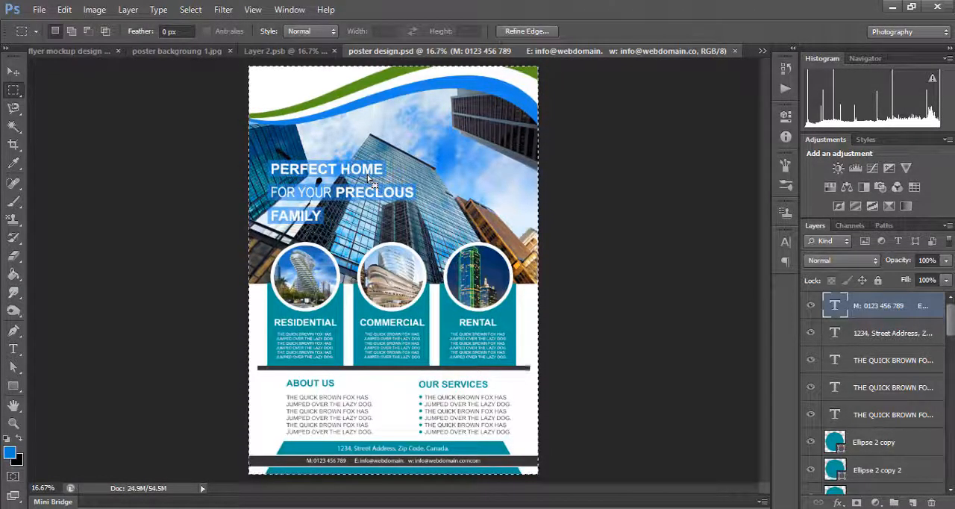
{"action": "left_click", "coordinate": [282, 52]}
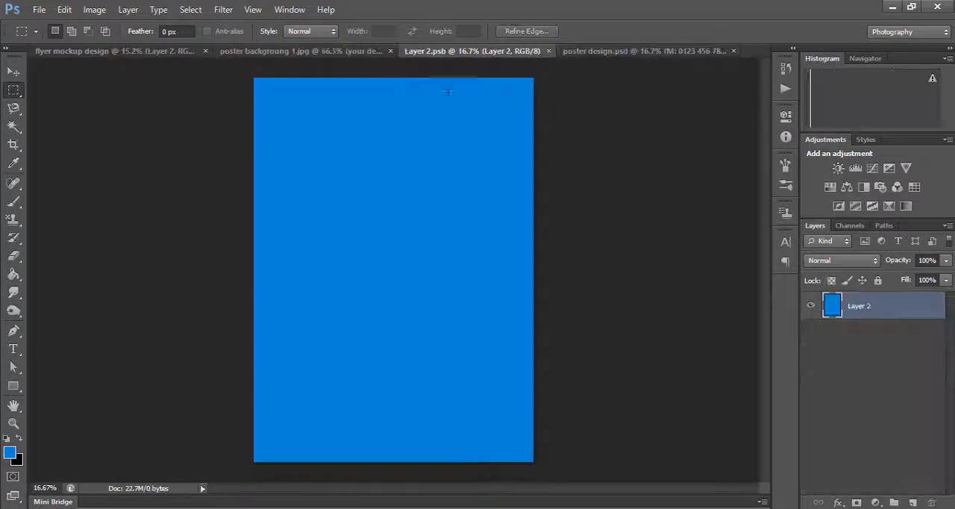
{"action": "left_click", "coordinate": [279, 52]}
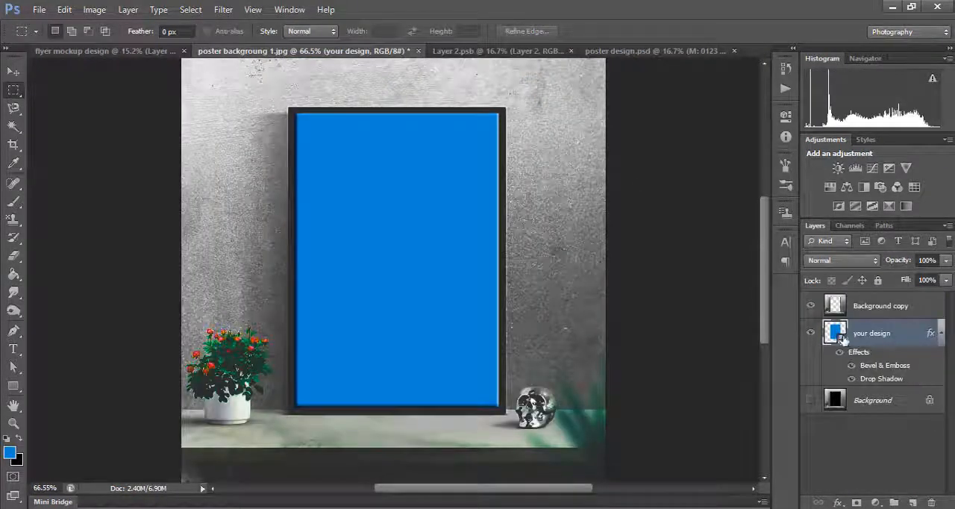
{"action": "double_click", "coordinate": [835, 333]}
{"action": "left_click", "coordinate": [485, 247]}
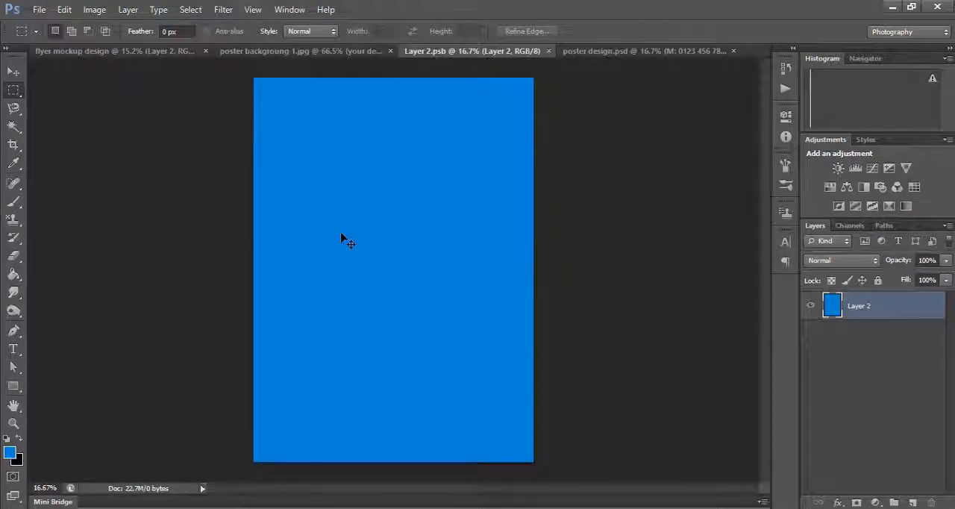
{"action": "key", "text": "ctrl+v"}
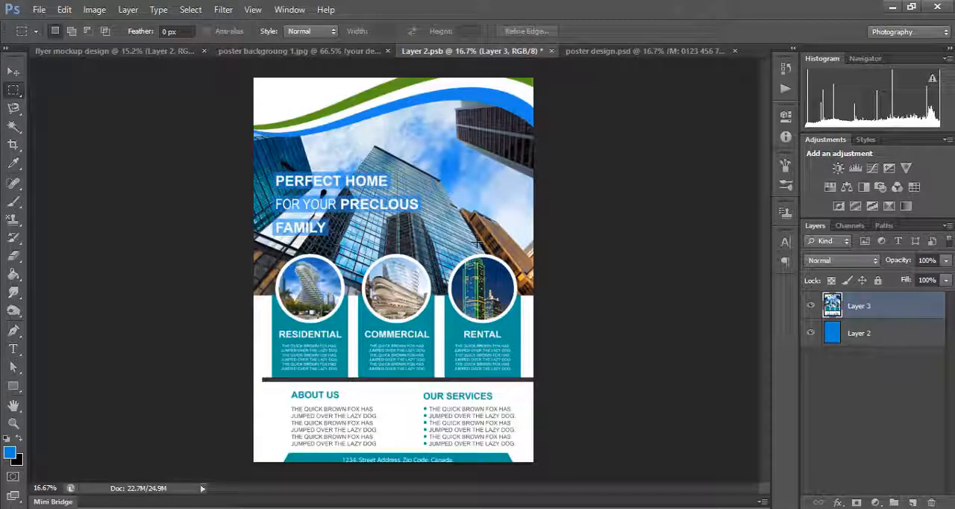
- Scale the pasted flyer to 96.77% width and 94.07% height so it fits the canvas, and save the Smart Object
{"action": "key", "text": "ctrl+t"}
{"action": "key", "text": "ctrl+0"}
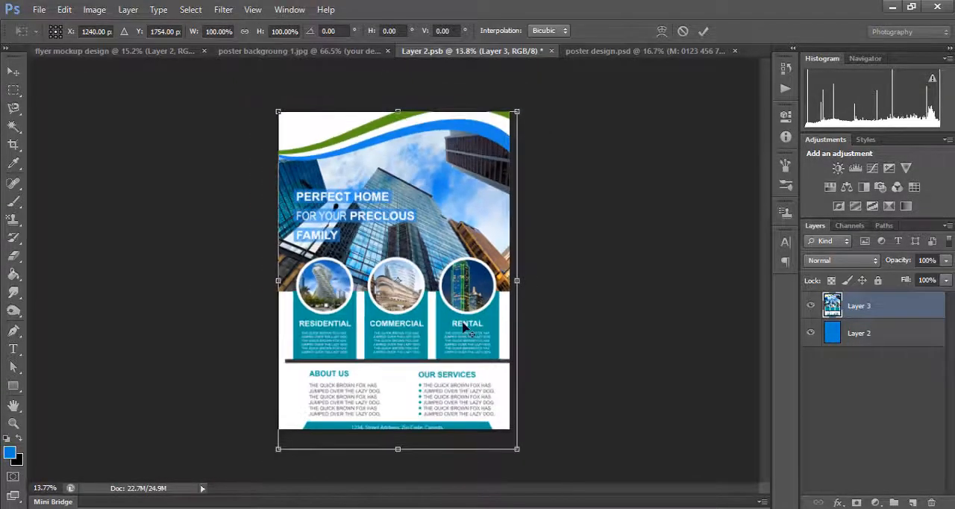
{"action": "left_click_drag", "start_coordinate": [517, 449], "coordinate": [510, 430]}
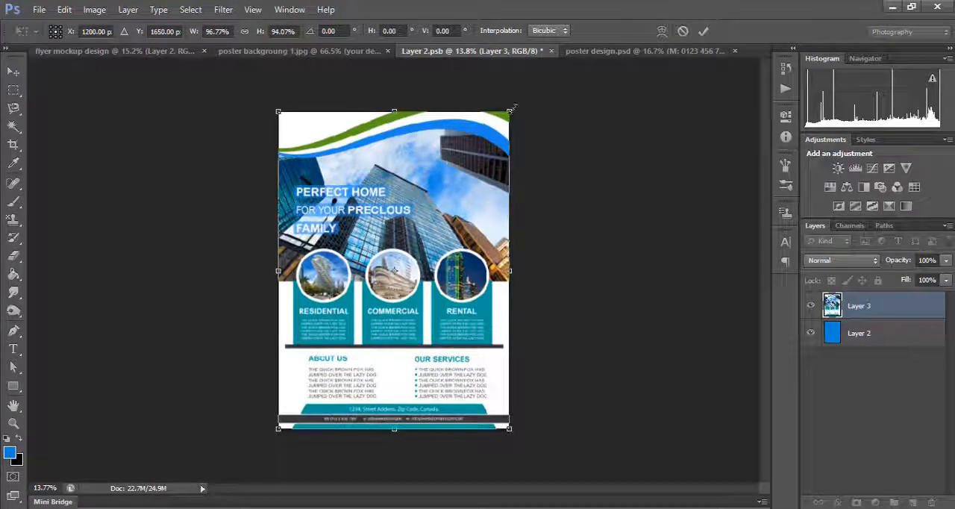
{"action": "left_click_drag", "start_coordinate": [511, 111], "coordinate": [512, 110]}
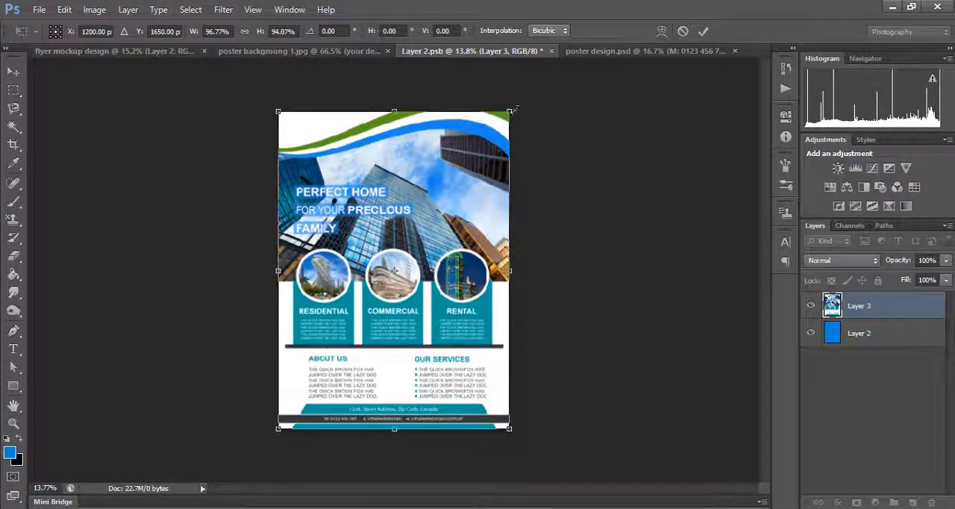
{"action": "left_click", "coordinate": [702, 31]}
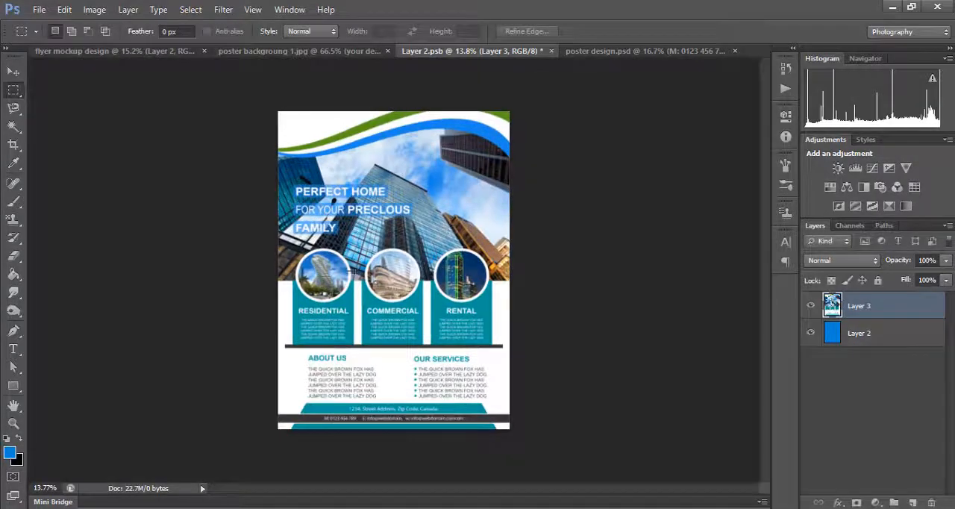
{"action": "scroll", "coordinate": [394, 329], "scroll_direction": "up", "scroll_amount": 2}
{"action": "scroll", "coordinate": [394, 329], "scroll_direction": "down", "scroll_amount": 1}
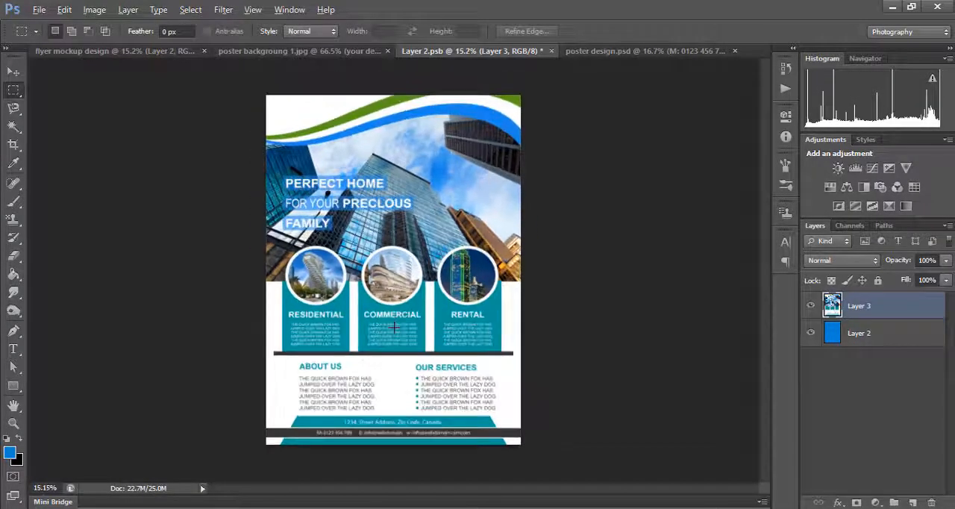
{"action": "key", "text": "ctrl+s"}
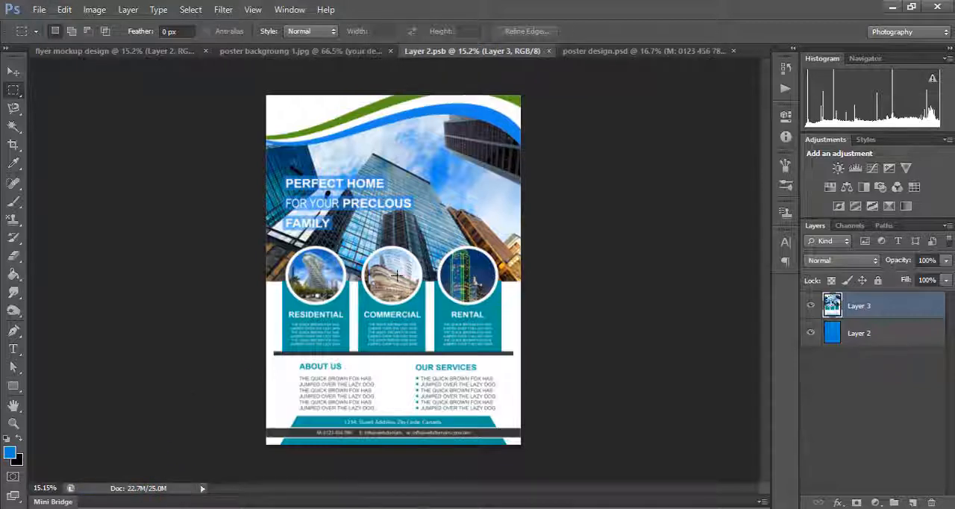
- Return to the poster backgroung 1.jpg document and examine the flyer in the frame up close and as a whole
{"action": "left_click", "coordinate": [117, 52]}
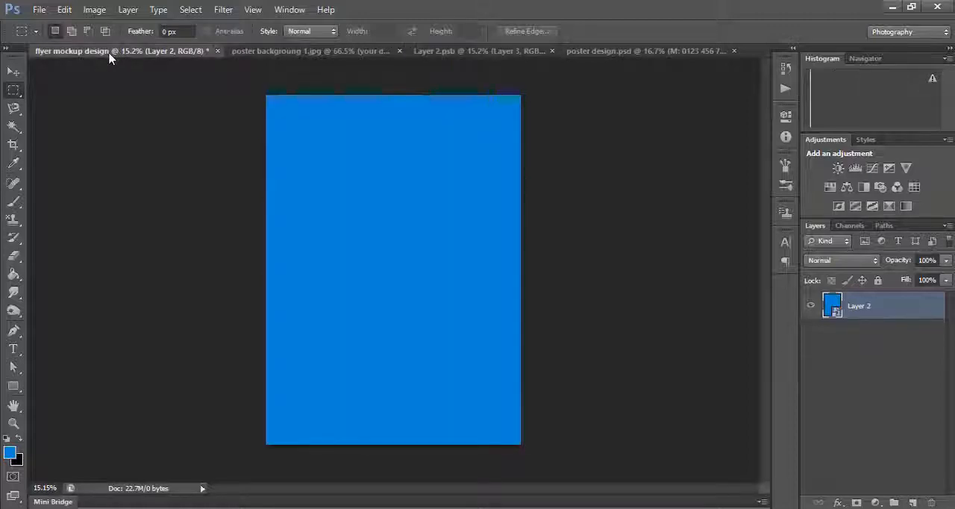
{"action": "left_click", "coordinate": [262, 53]}
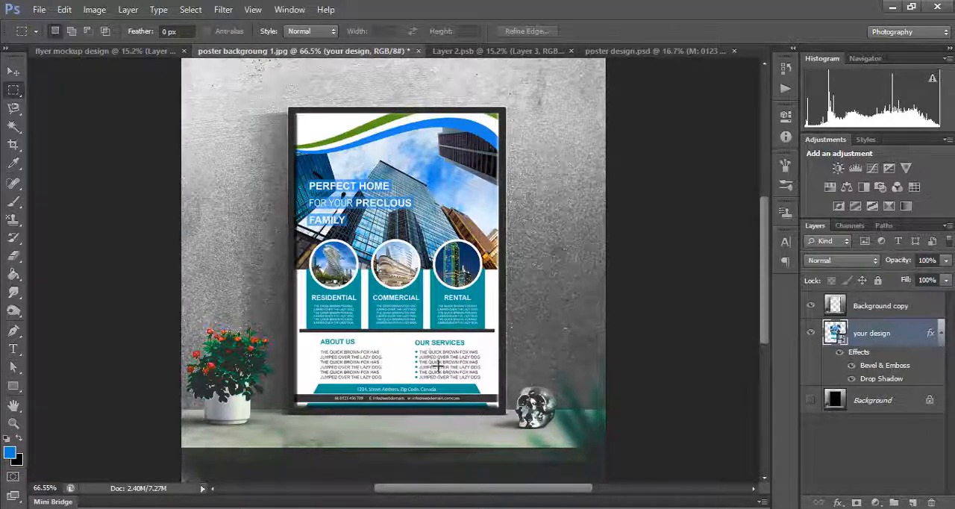
{"action": "scroll", "coordinate": [460, 372], "scroll_direction": "up", "scroll_amount": 2}
{"action": "scroll", "coordinate": [461, 372], "scroll_direction": "down", "scroll_amount": 2}
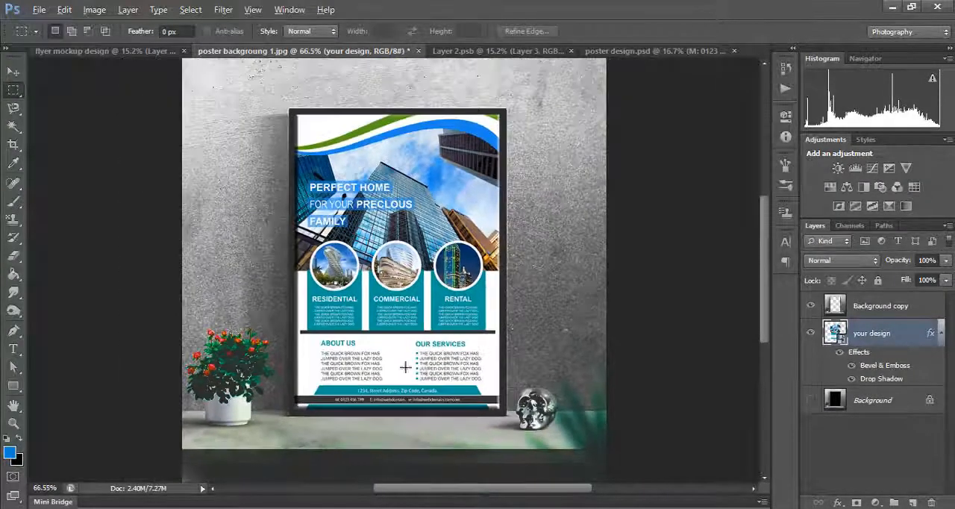
{"action": "scroll", "coordinate": [374, 340], "scroll_direction": "up", "scroll_amount": 2}
{"action": "scroll", "coordinate": [448, 361], "scroll_direction": "up", "scroll_amount": 1}
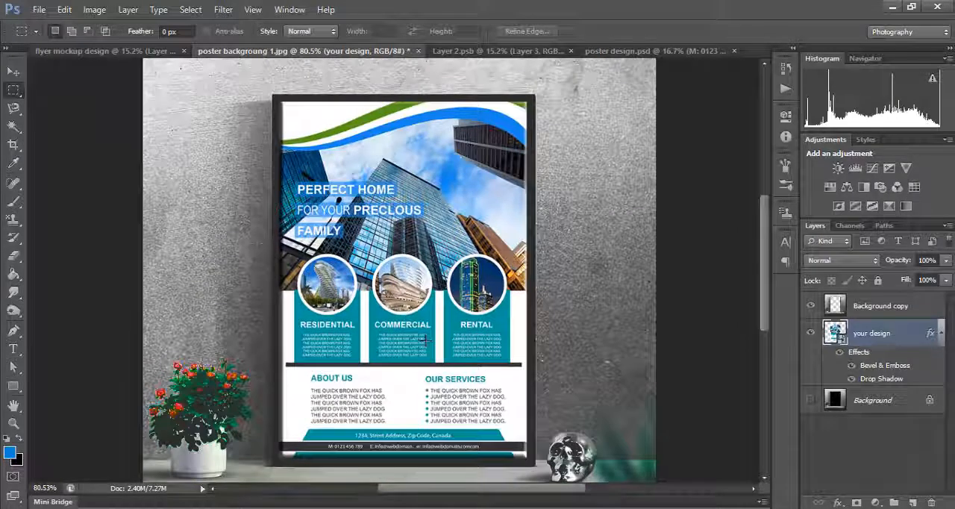
{"action": "scroll", "coordinate": [424, 338], "scroll_direction": "down", "scroll_amount": 1}
{"action": "scroll", "coordinate": [422, 337], "scroll_direction": "down", "scroll_amount": 1}
{"action": "scroll", "coordinate": [414, 337], "scroll_direction": "up", "scroll_amount": 2}
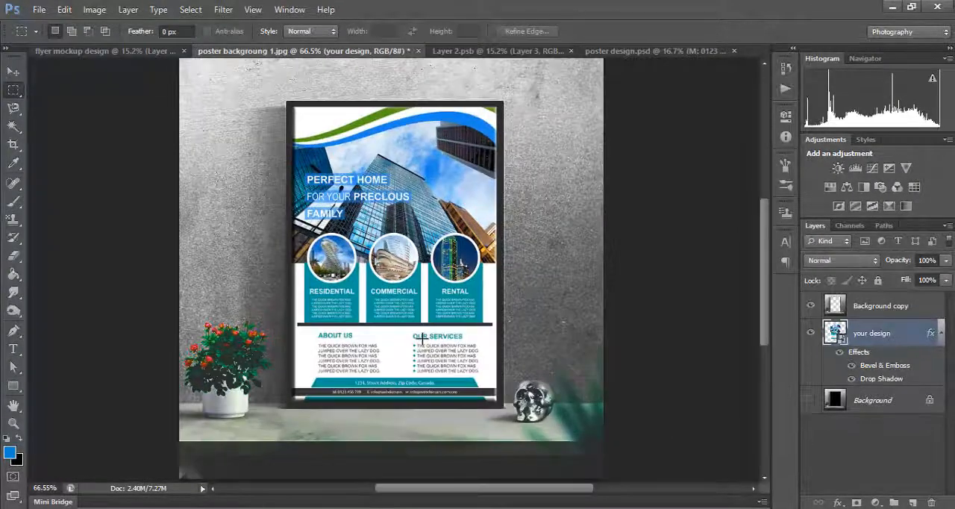
{"action": "scroll", "coordinate": [449, 284], "scroll_direction": "up", "scroll_amount": 1}
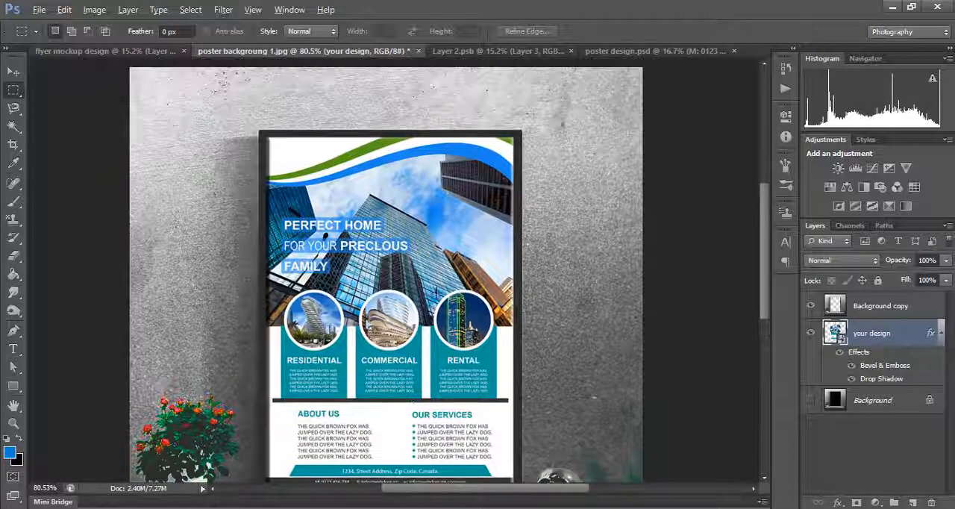
{"action": "scroll", "coordinate": [437, 292], "scroll_direction": "up", "scroll_amount": 3}
{"action": "scroll", "coordinate": [436, 293], "scroll_direction": "down", "scroll_amount": 2}
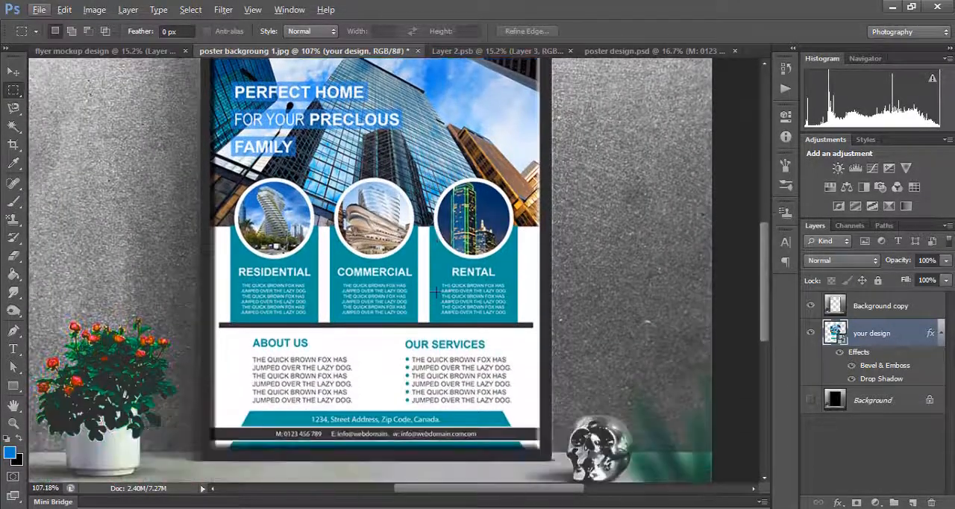
{"action": "scroll", "coordinate": [436, 292], "scroll_direction": "down", "scroll_amount": 1}
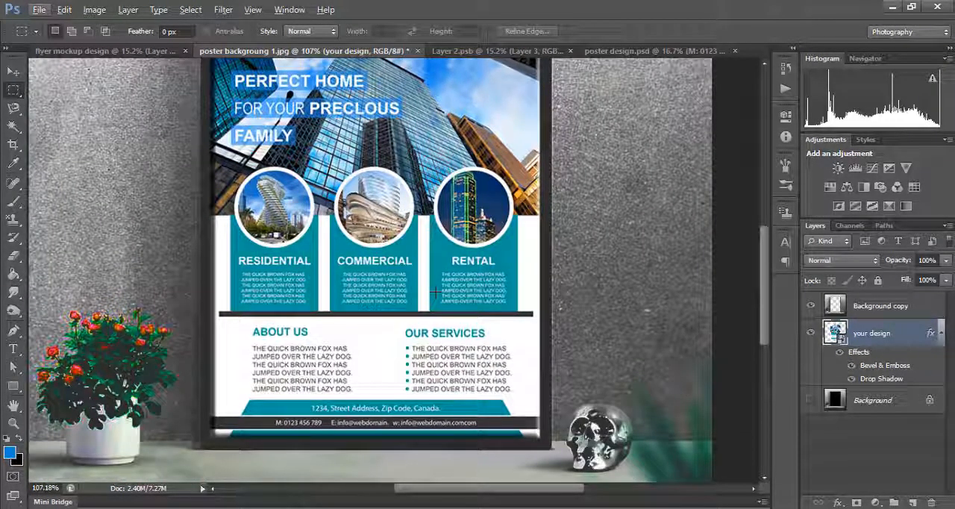
{"action": "scroll", "coordinate": [435, 291], "scroll_direction": "up", "scroll_amount": 2}
{"action": "scroll", "coordinate": [435, 292], "scroll_direction": "down", "scroll_amount": 1}
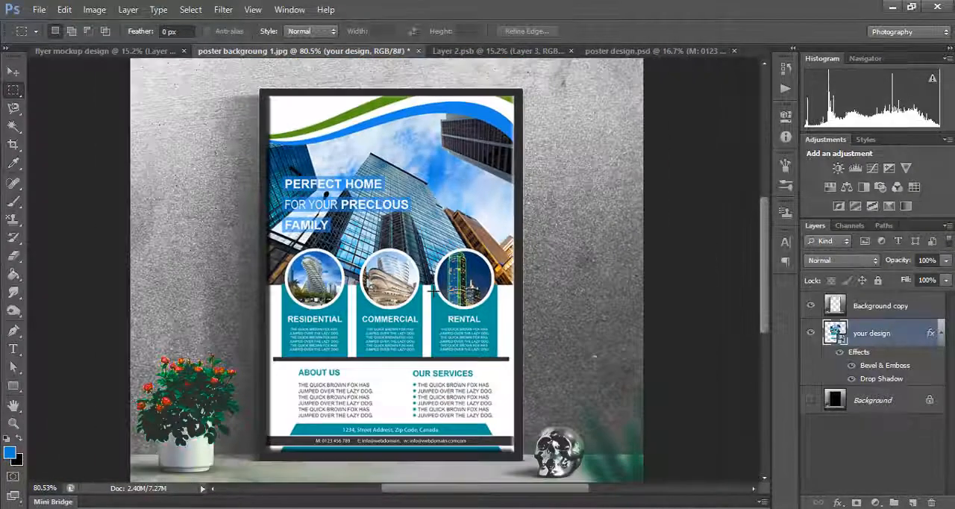
{"action": "scroll", "coordinate": [431, 291], "scroll_direction": "down", "scroll_amount": 2}
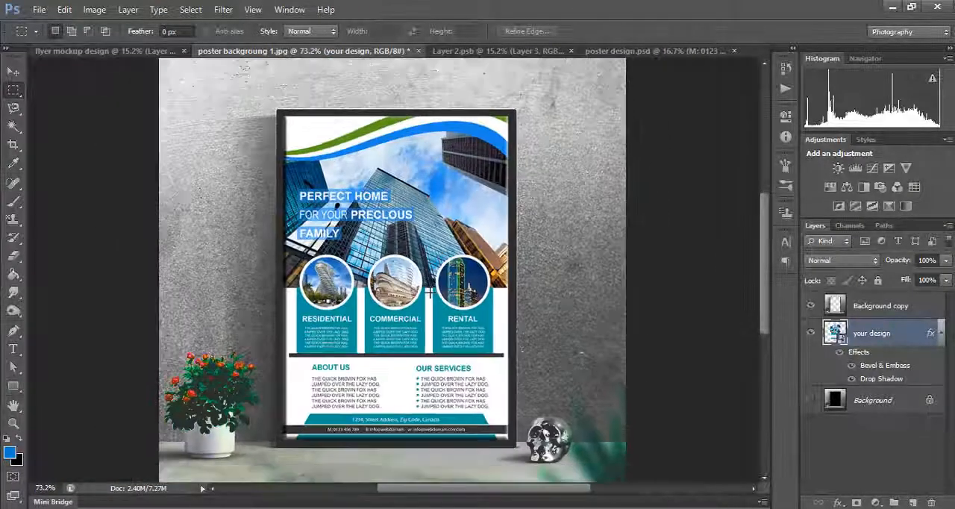